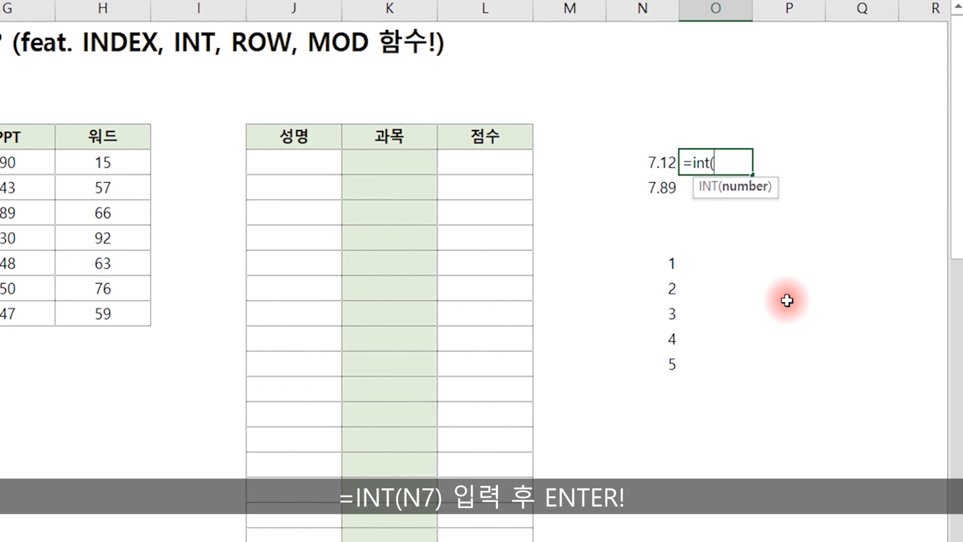
Complete the formula =INT(N7) in cell O7 and fill it down to O8
{"action": "key", "text": "Left"}
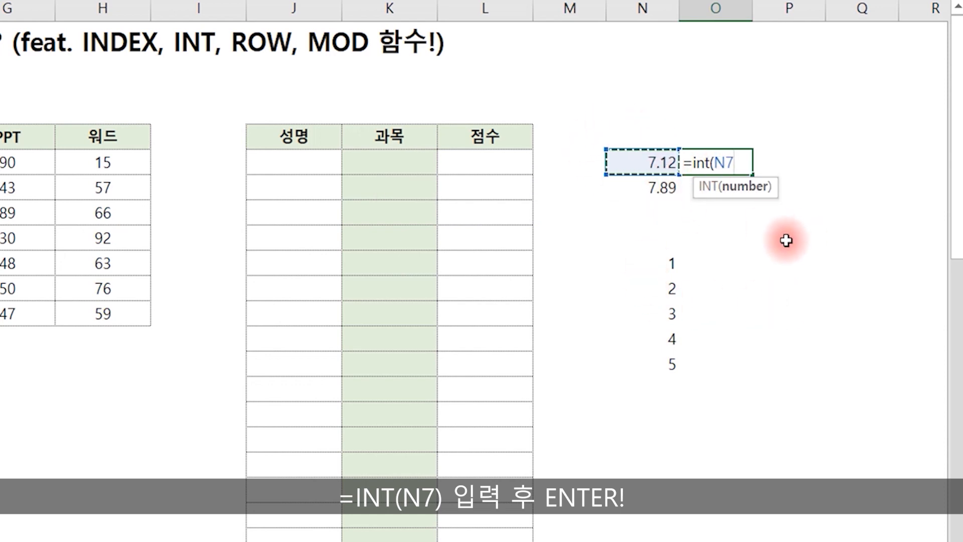
{"action": "type", "text": ")"}
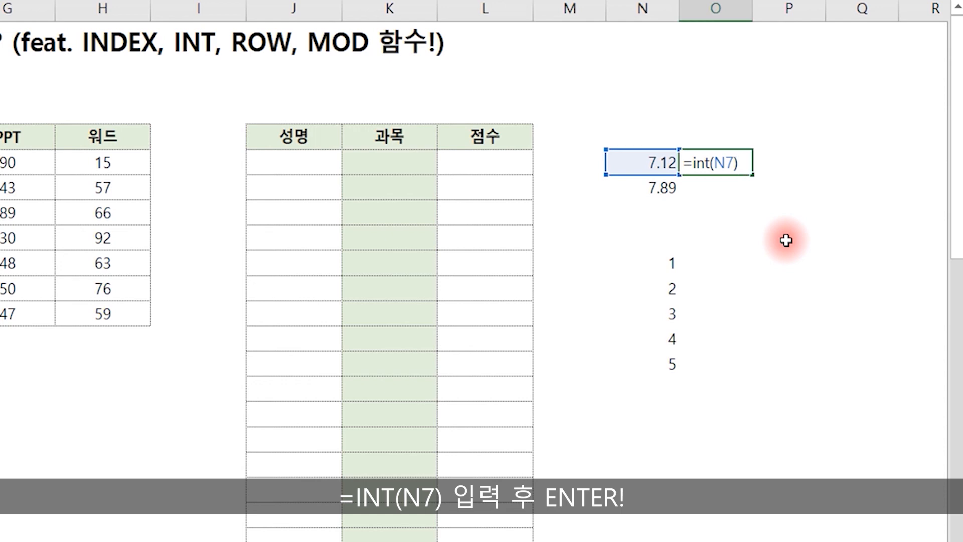
{"action": "key", "text": "Return"}
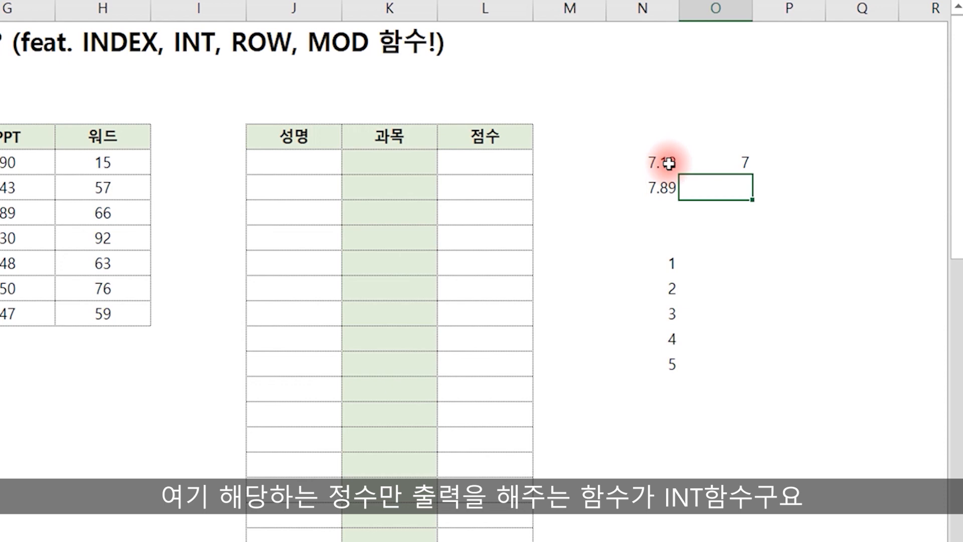
{"action": "left_click", "coordinate": [731, 168]}
{"action": "left_click_drag", "start_coordinate": [752, 174], "coordinate": [733, 203]}
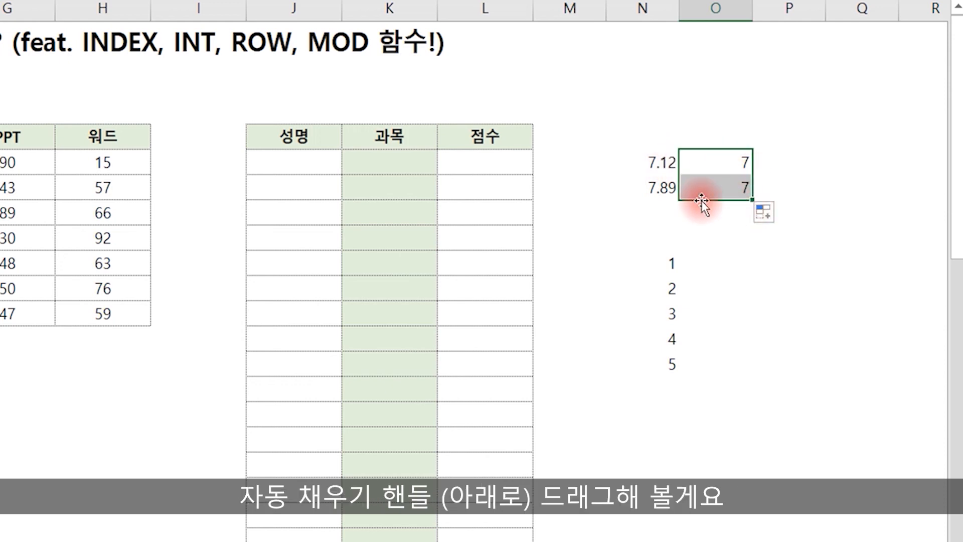
{"action": "left_click", "coordinate": [816, 186]}
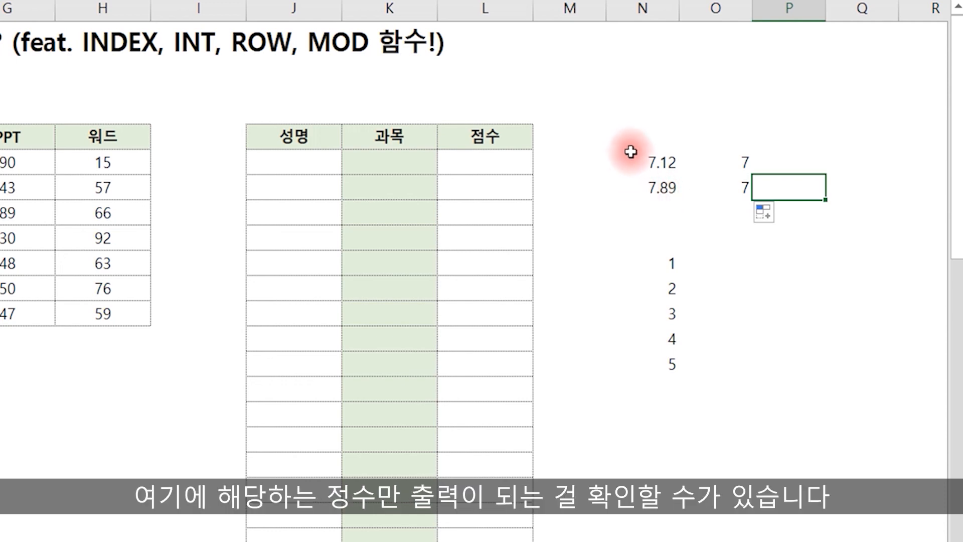
Enter the formula =MOD(N11,5) in cell O11 to get the remainder of dividing N11 by 5
{"action": "left_click", "coordinate": [734, 261]}
{"action": "type", "text": "="}
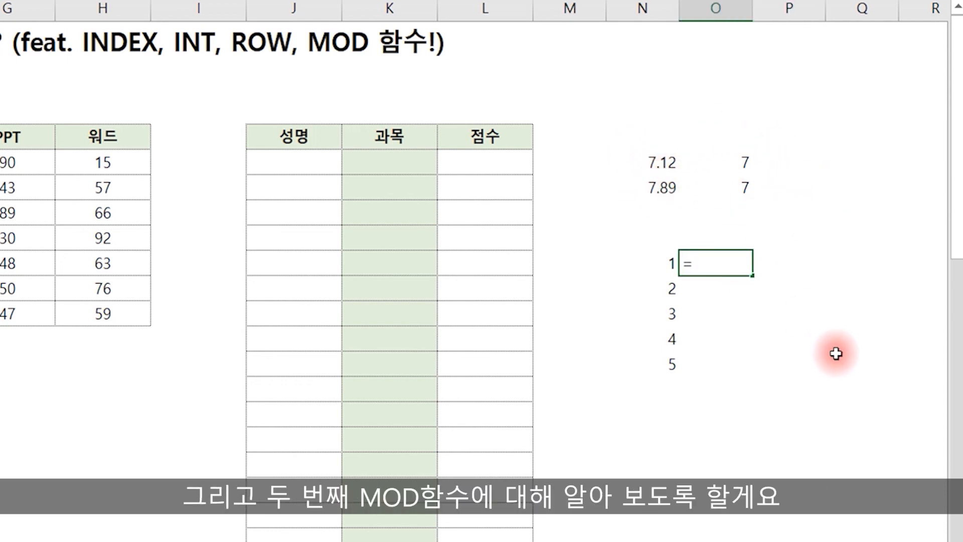
{"action": "type", "text": "mod"}
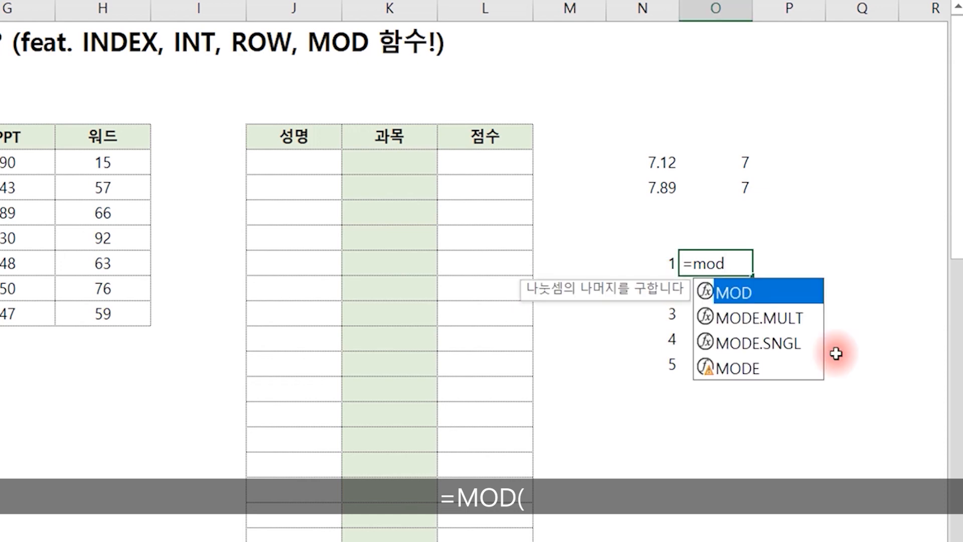
{"action": "type", "text": "("}
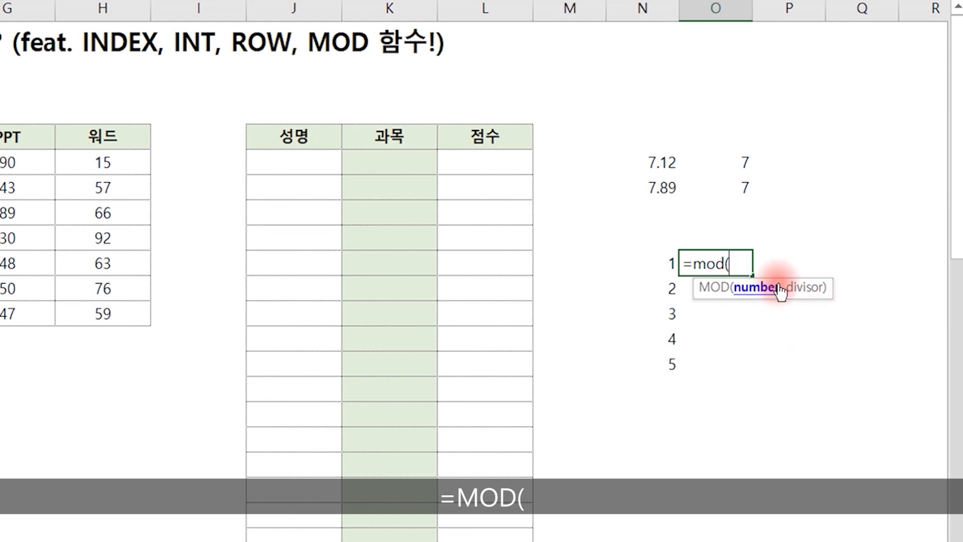
{"action": "left_click", "coordinate": [658, 257]}
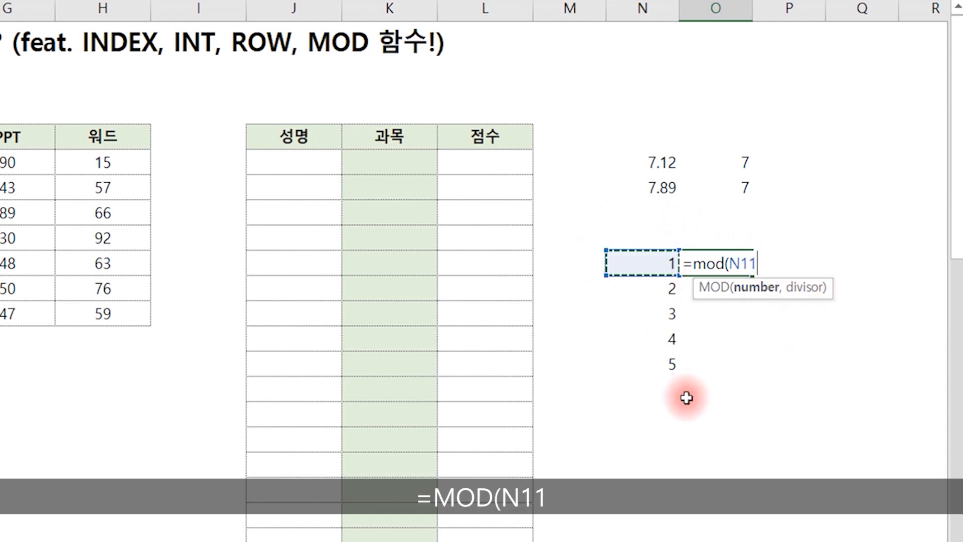
{"action": "type", "text": ","}
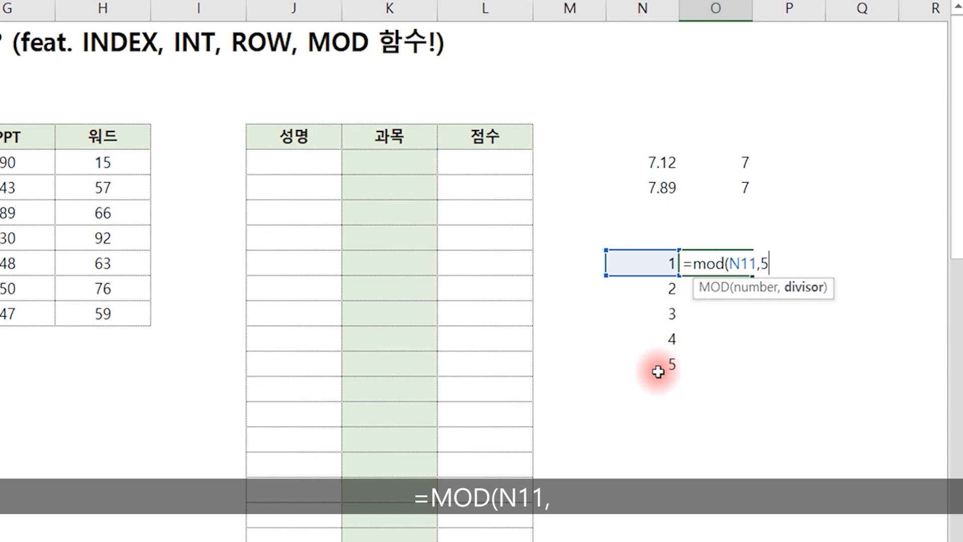
{"action": "type", "text": "5"}
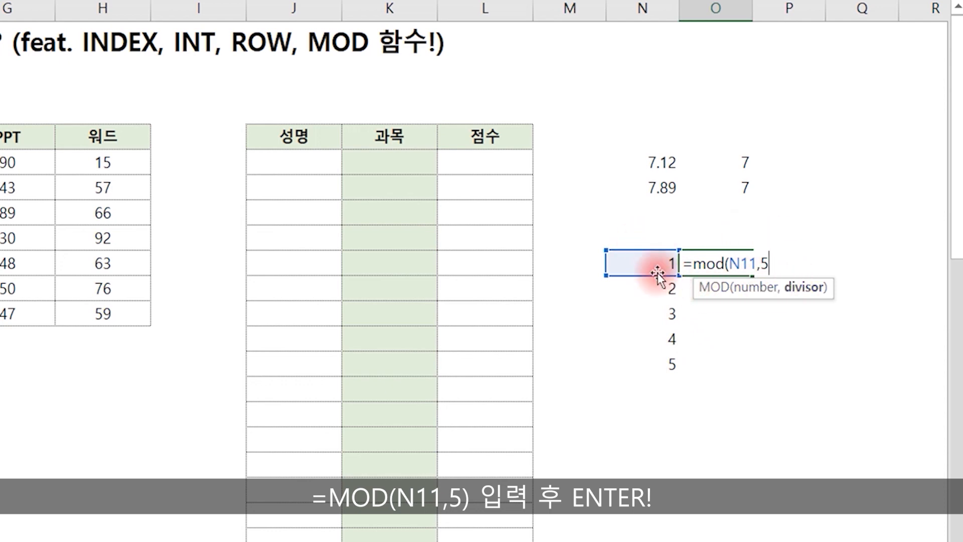
{"action": "type", "text": ")"}
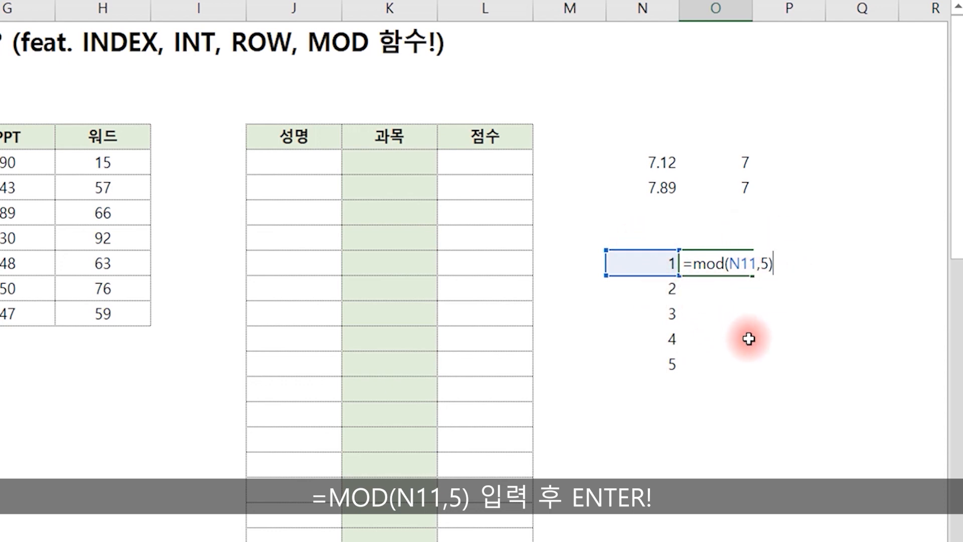
{"action": "key", "text": "Return"}
{"action": "key", "text": "Up"}
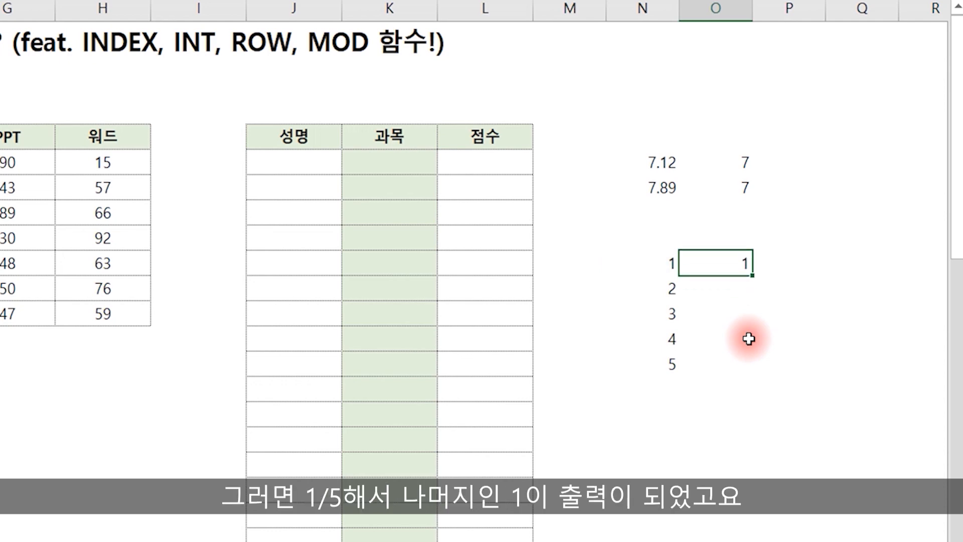
Fill the MOD formula from O11 down to O15, alongside the numbers 1 to 5
{"action": "left_click", "coordinate": [665, 264]}
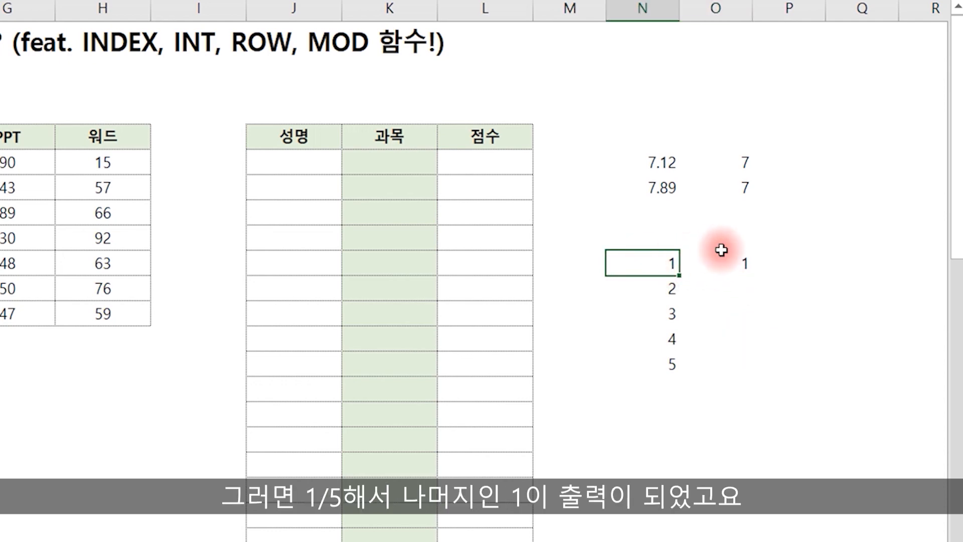
{"action": "left_click", "coordinate": [734, 261]}
{"action": "left_click_drag", "start_coordinate": [752, 276], "coordinate": [753, 370]}
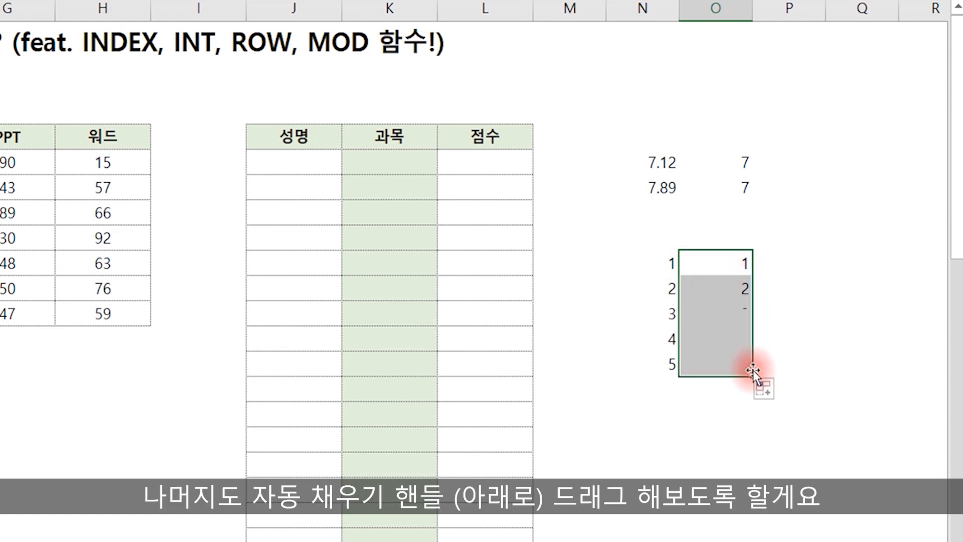
{"action": "left_click", "coordinate": [819, 309]}
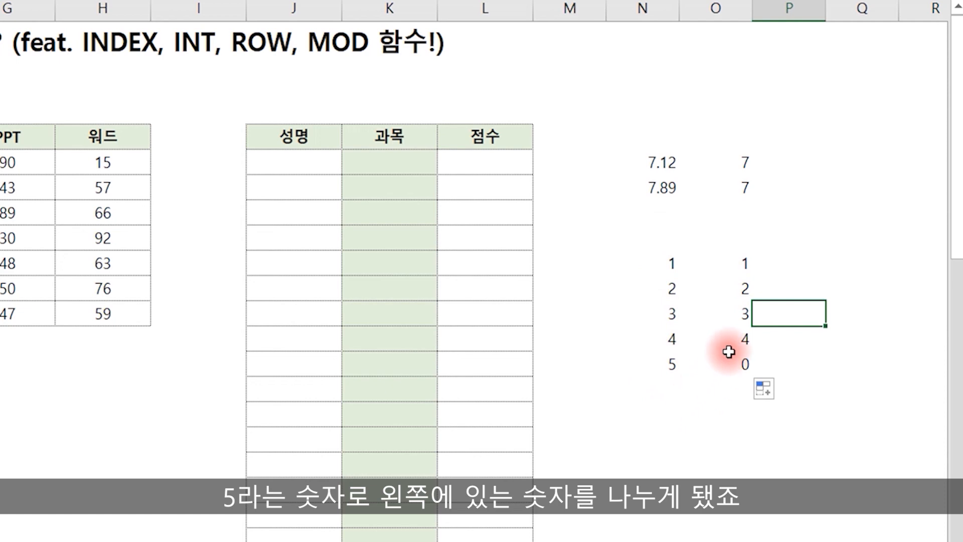
{"action": "left_click", "coordinate": [668, 265]}
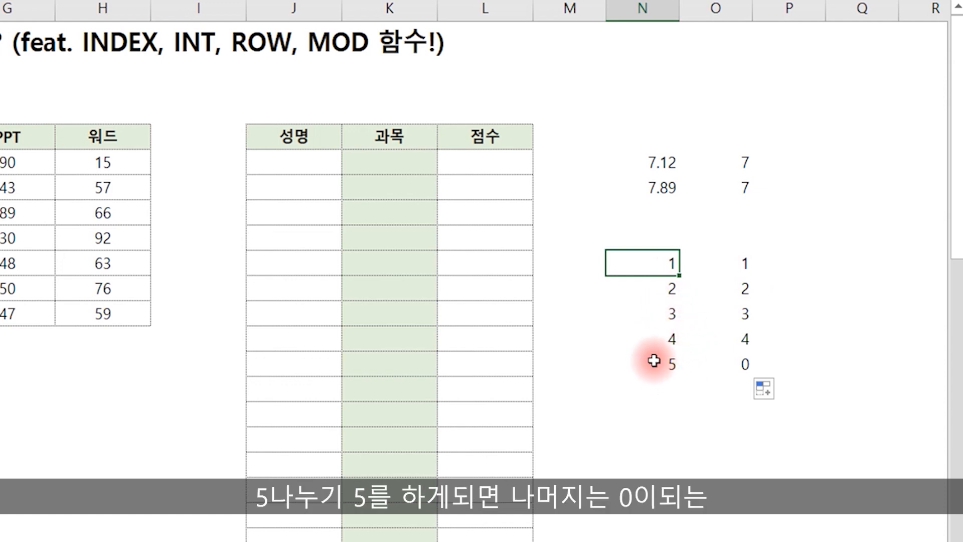
{"action": "left_click", "coordinate": [748, 363]}
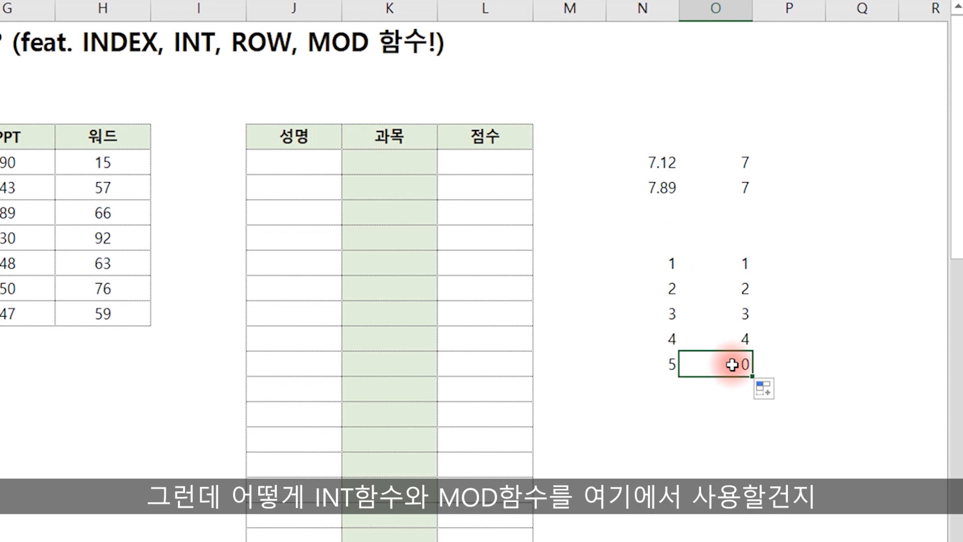
Begin a nested formula in cell P7 with =INT(ROW()-7, leaving the INT argument open
{"action": "left_click", "coordinate": [811, 163]}
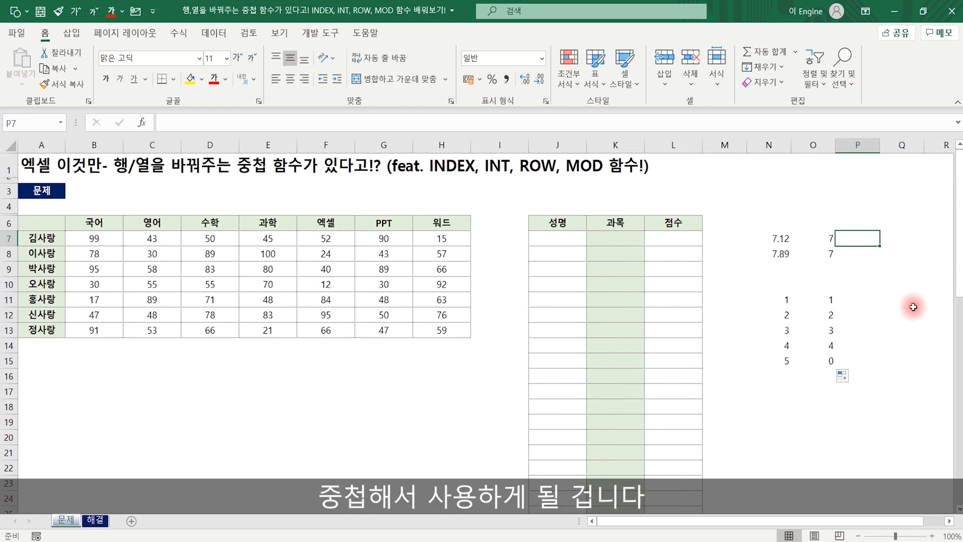
{"action": "type", "text": "=int("}
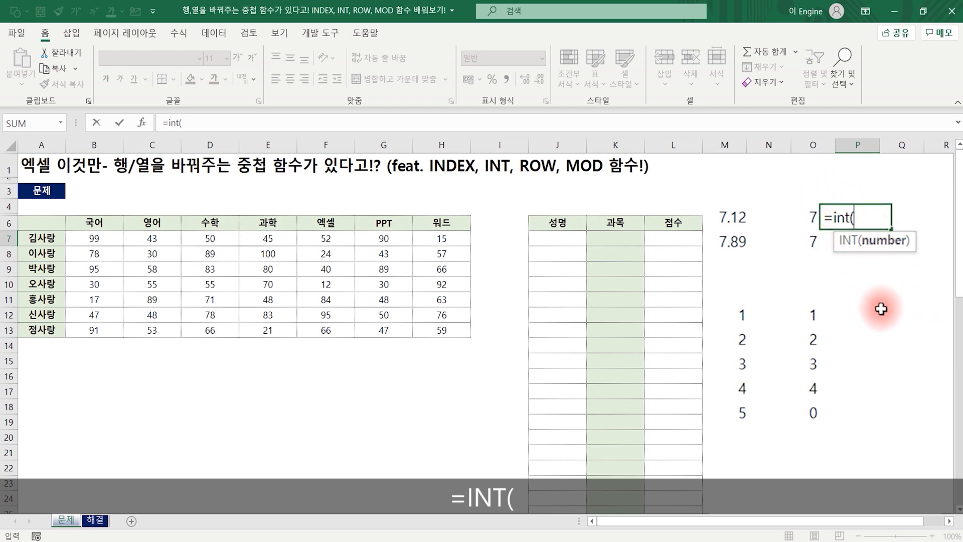
{"action": "type", "text": "row"}
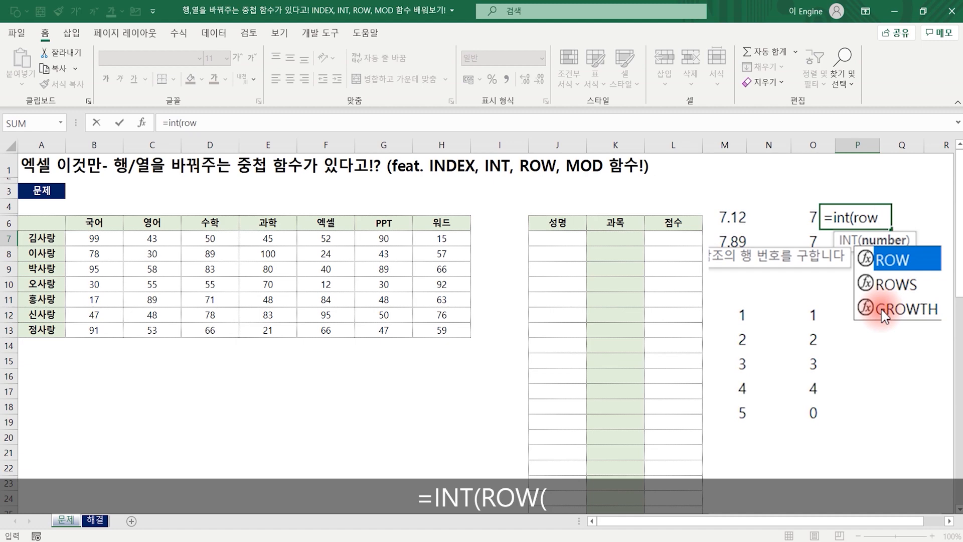
{"action": "type", "text": "()"}
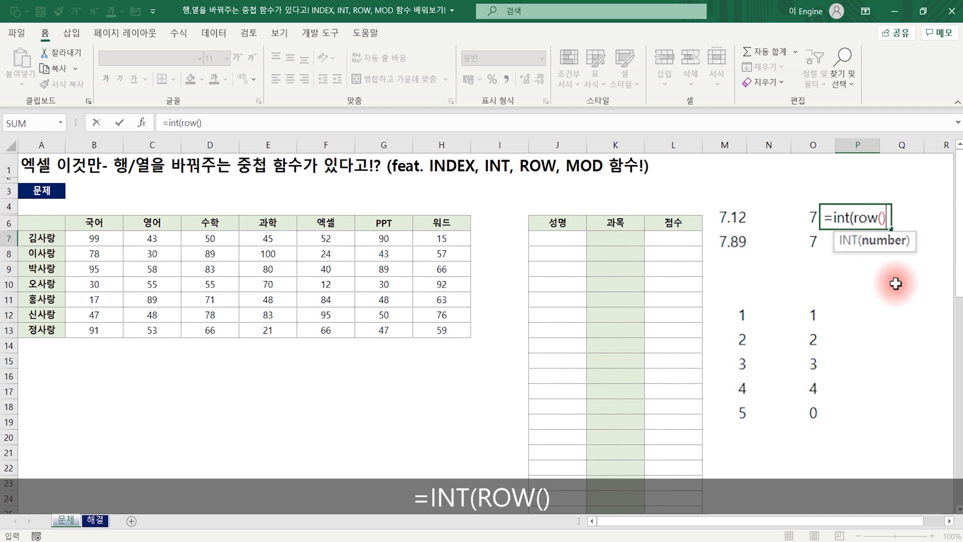
{"action": "type", "text": "-7"}
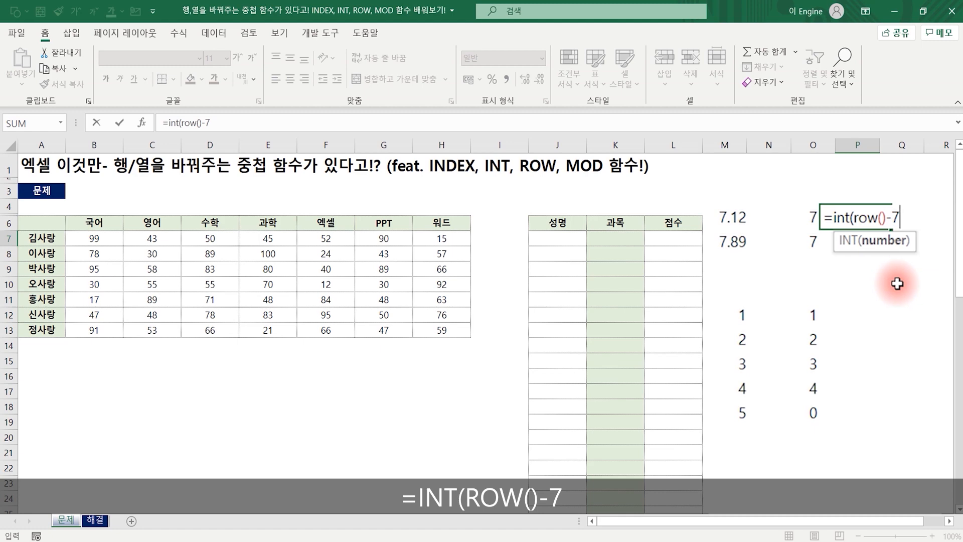
{"action": "mouse_move", "coordinate": [860, 190]}
{"action": "left_mouse_down"}
{"action": "mouse_move", "coordinate": [876, 207]}
{"action": "mouse_move", "coordinate": [895, 201]}
{"action": "left_mouse_up"}
{"action": "left_click_drag", "start_coordinate": [901, 192], "coordinate": [928, 210]}
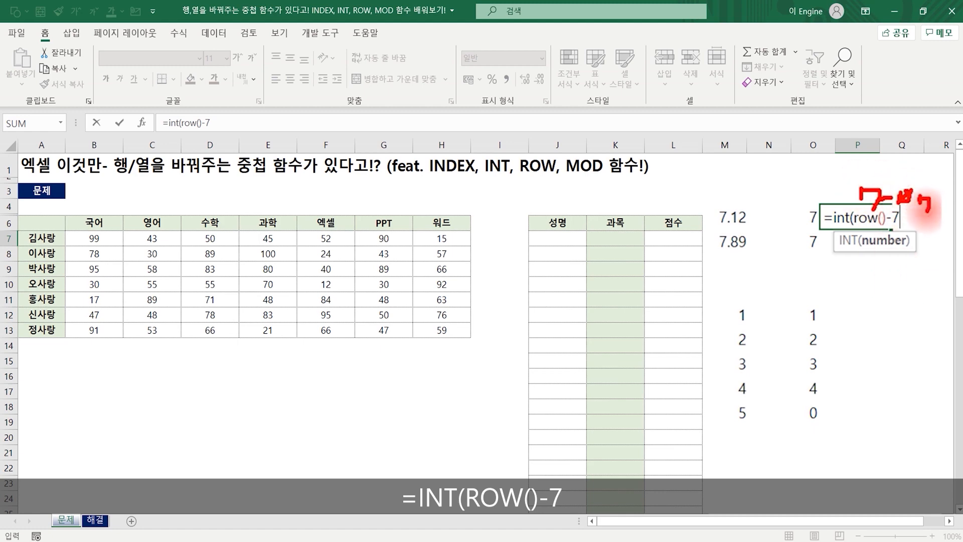
{"action": "left_click_drag", "start_coordinate": [874, 231], "coordinate": [878, 252]}
{"action": "mouse_move", "coordinate": [888, 238]}
{"action": "left_mouse_down"}
{"action": "mouse_move", "coordinate": [895, 272]}
{"action": "mouse_move", "coordinate": [887, 268]}
{"action": "left_mouse_up"}
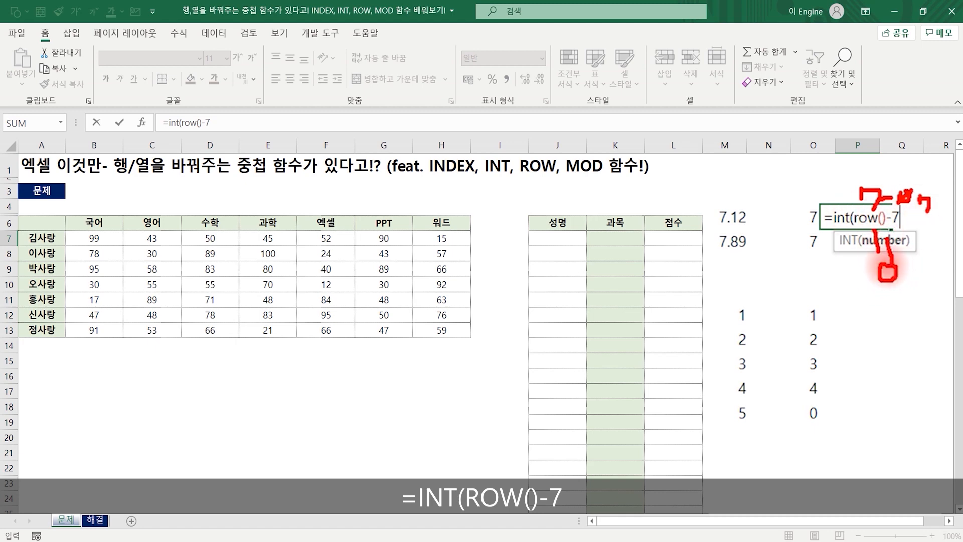
{"action": "key", "text": "Escape"}
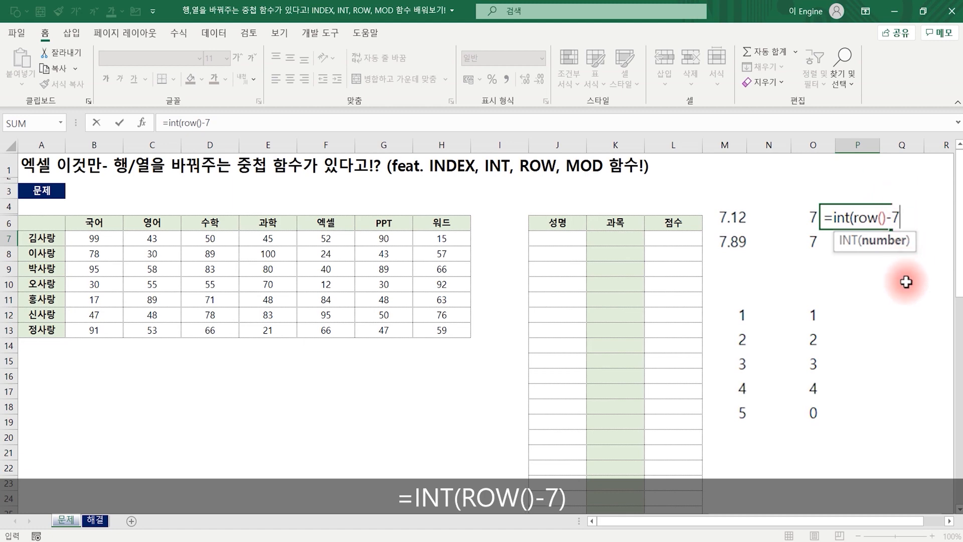
Close the INT function in the P7 formula so that it reads =INT(ROW()-7)
{"action": "type", "text": ")"}
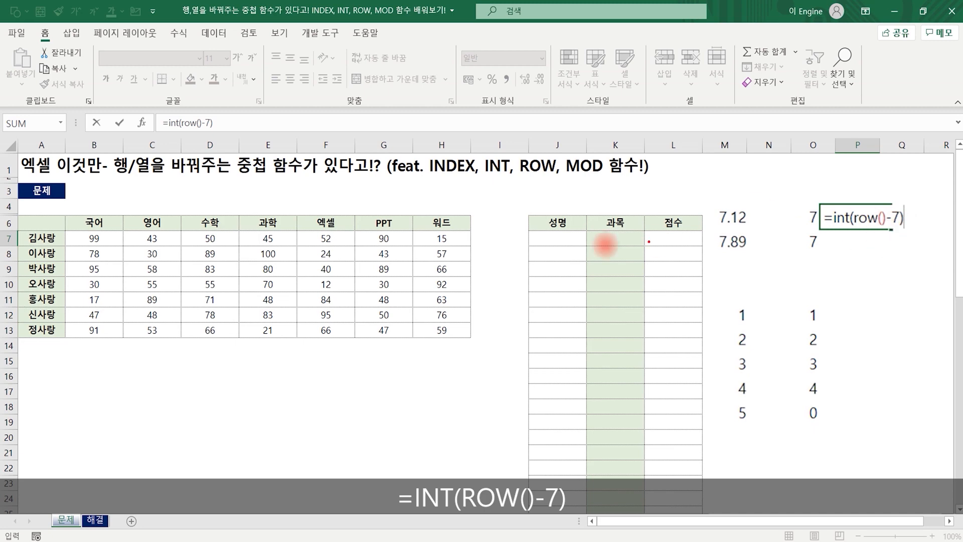
{"action": "mouse_move", "coordinate": [17, 211]}
{"action": "left_mouse_down"}
{"action": "mouse_move", "coordinate": [275, 251]}
{"action": "mouse_move", "coordinate": [471, 247]}
{"action": "left_mouse_up"}
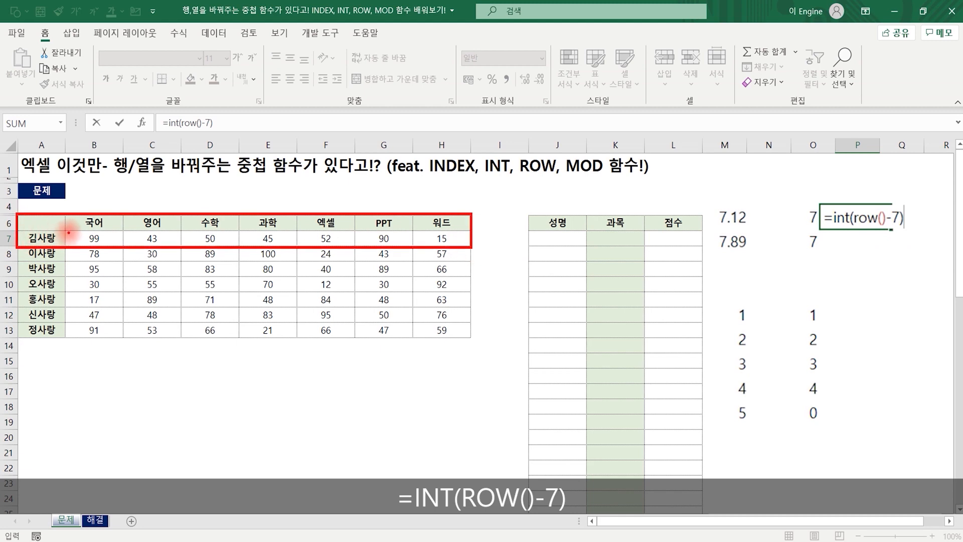
{"action": "left_click_drag", "start_coordinate": [59, 235], "coordinate": [78, 230]}
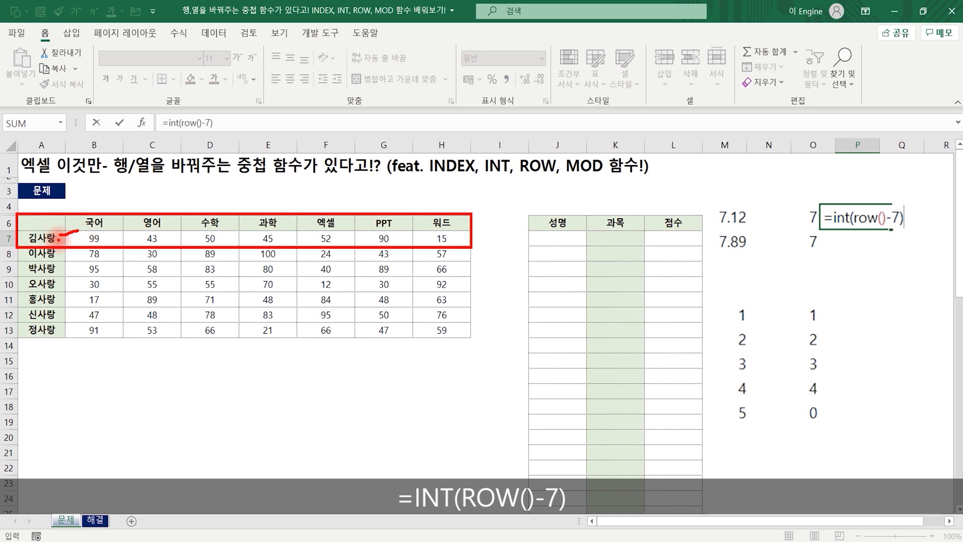
{"action": "mouse_move", "coordinate": [58, 241]}
{"action": "left_mouse_down"}
{"action": "mouse_move", "coordinate": [125, 245]}
{"action": "mouse_move", "coordinate": [145, 233]}
{"action": "left_mouse_up"}
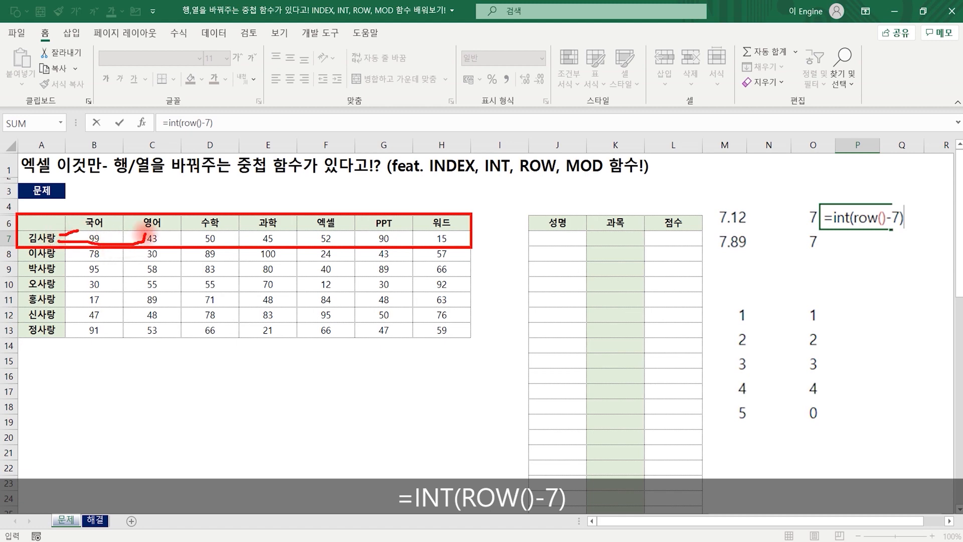
{"action": "mouse_move", "coordinate": [52, 241]}
{"action": "left_mouse_down"}
{"action": "mouse_move", "coordinate": [125, 205]}
{"action": "mouse_move", "coordinate": [206, 215]}
{"action": "left_mouse_up"}
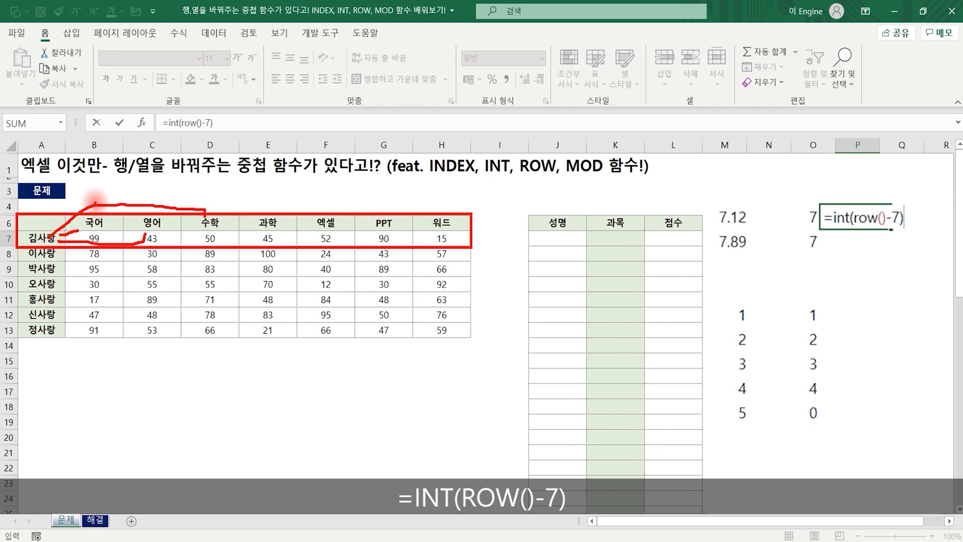
{"action": "mouse_move", "coordinate": [548, 240]}
{"action": "left_mouse_down"}
{"action": "mouse_move", "coordinate": [562, 234]}
{"action": "mouse_move", "coordinate": [565, 300]}
{"action": "left_mouse_up"}
{"action": "left_click_drag", "start_coordinate": [559, 320], "coordinate": [572, 314]}
{"action": "left_click_drag", "start_coordinate": [547, 328], "coordinate": [572, 325]}
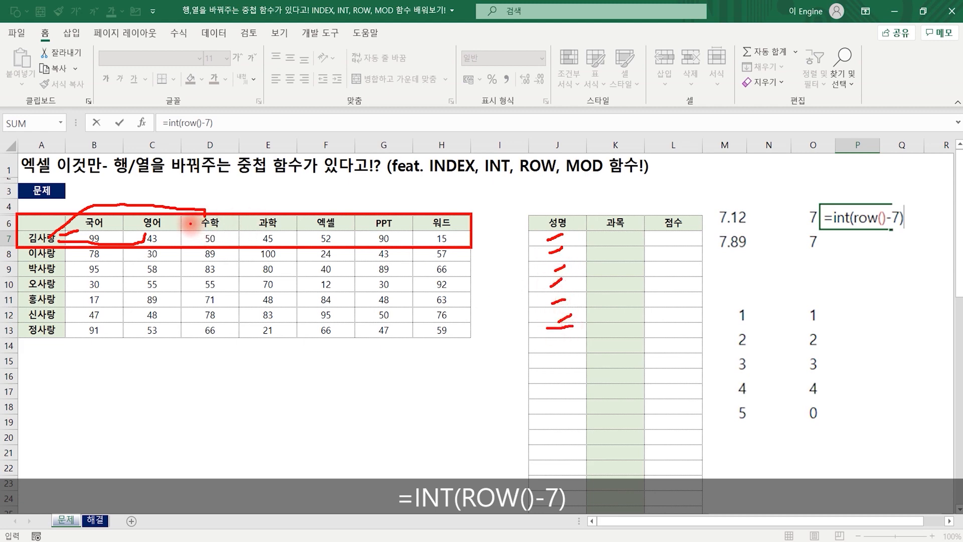
{"action": "key", "text": "Escape"}
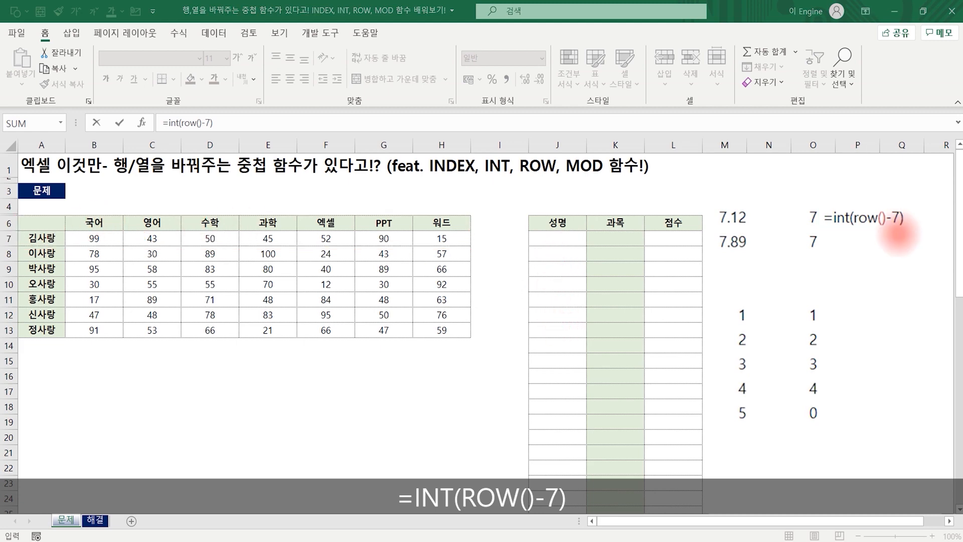
{"action": "left_click_drag", "start_coordinate": [69, 214], "coordinate": [474, 232]}
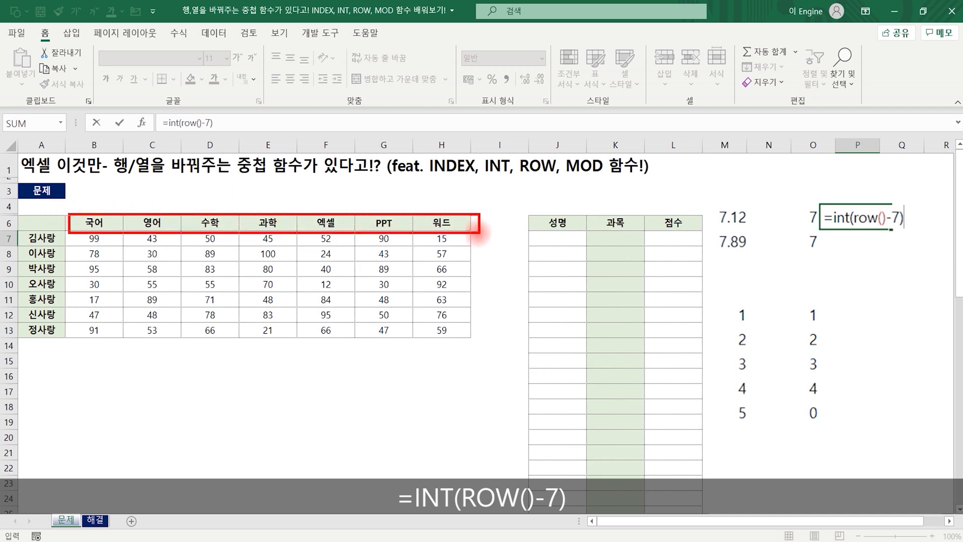
{"action": "left_click_drag", "start_coordinate": [618, 235], "coordinate": [606, 314]}
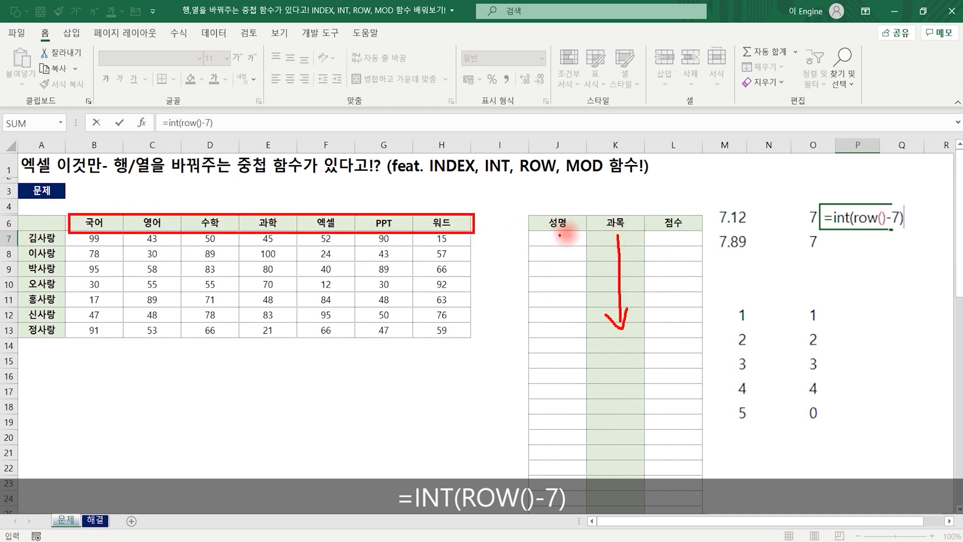
{"action": "mouse_move", "coordinate": [570, 254]}
{"action": "left_mouse_down"}
{"action": "mouse_move", "coordinate": [602, 254]}
{"action": "mouse_move", "coordinate": [599, 317]}
{"action": "left_mouse_up"}
{"action": "left_click_drag", "start_coordinate": [580, 331], "coordinate": [604, 333]}
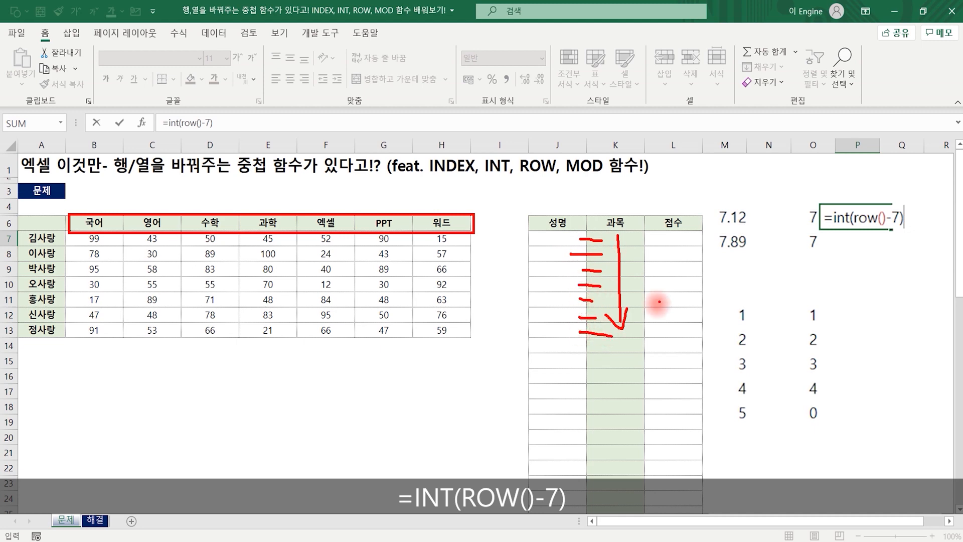
{"action": "key", "text": "Escape"}
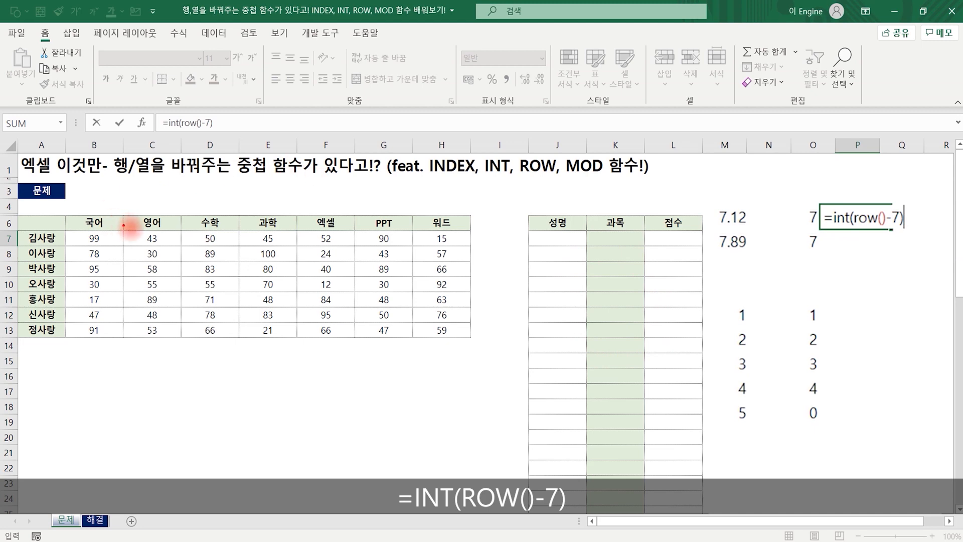
{"action": "mouse_move", "coordinate": [12, 231]}
{"action": "left_mouse_down"}
{"action": "mouse_move", "coordinate": [55, 269]}
{"action": "mouse_move", "coordinate": [66, 348]}
{"action": "left_mouse_up"}
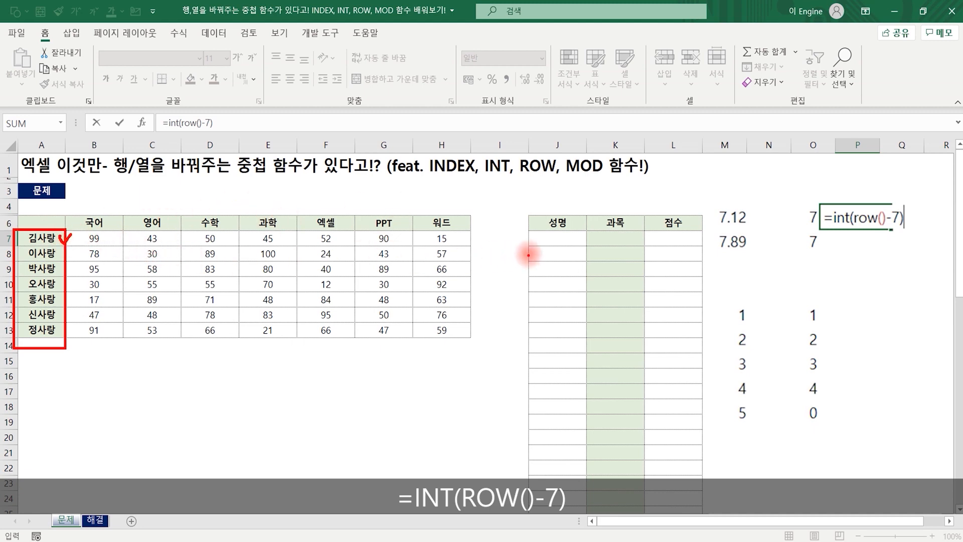
{"action": "left_click_drag", "start_coordinate": [528, 236], "coordinate": [514, 281]}
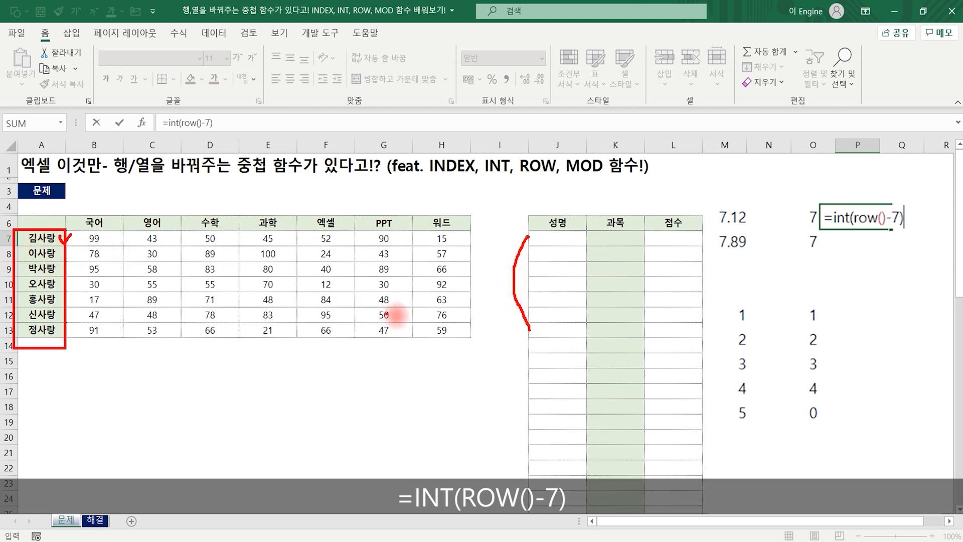
{"action": "left_click_drag", "start_coordinate": [524, 354], "coordinate": [519, 466]}
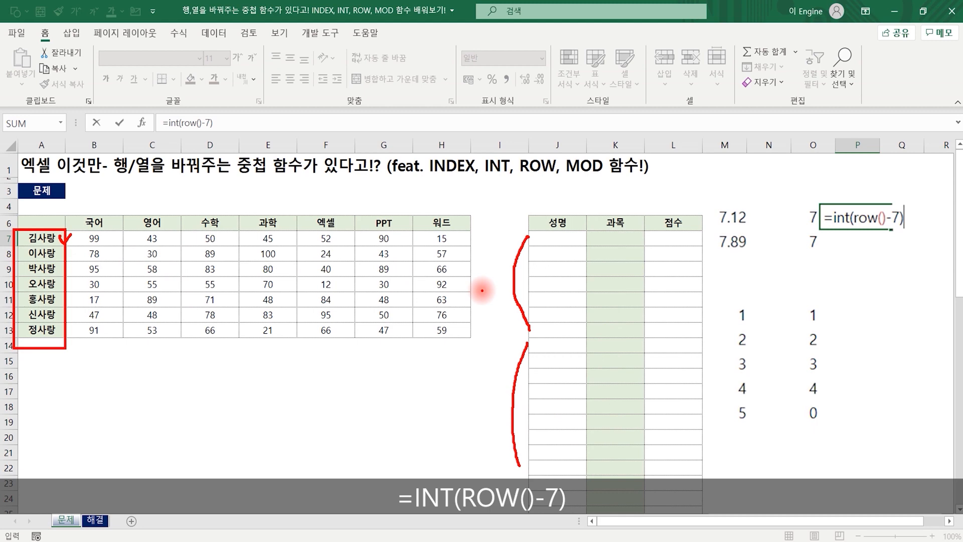
{"action": "key", "text": "Escape"}
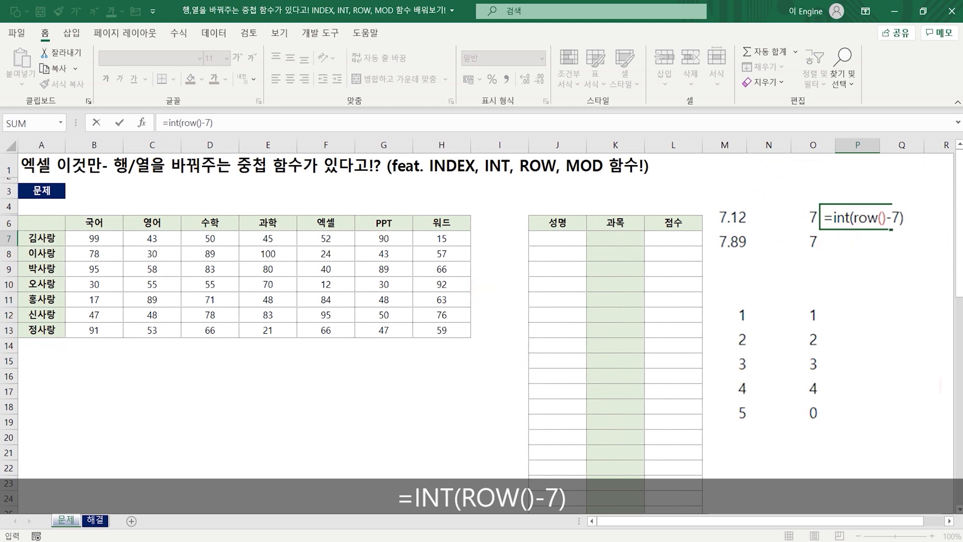
Extend the formula in P7 with a division by 7 so that it reads =INT(ROW()-7)/7
{"action": "type", "text": "/7"}
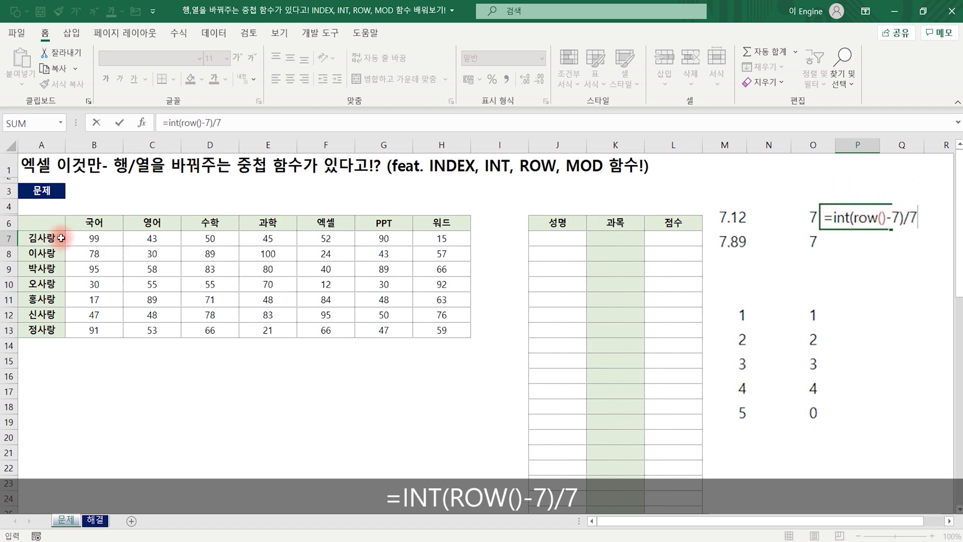
{"action": "mouse_move", "coordinate": [19, 228]}
{"action": "left_mouse_down"}
{"action": "mouse_move", "coordinate": [66, 313]}
{"action": "mouse_move", "coordinate": [66, 342]}
{"action": "left_mouse_up"}
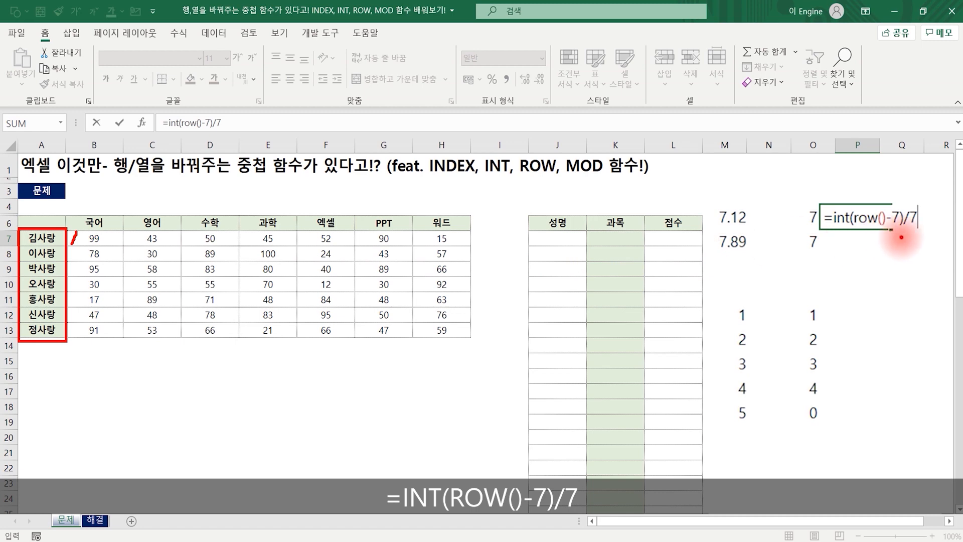
{"action": "left_click_drag", "start_coordinate": [906, 232], "coordinate": [919, 231]}
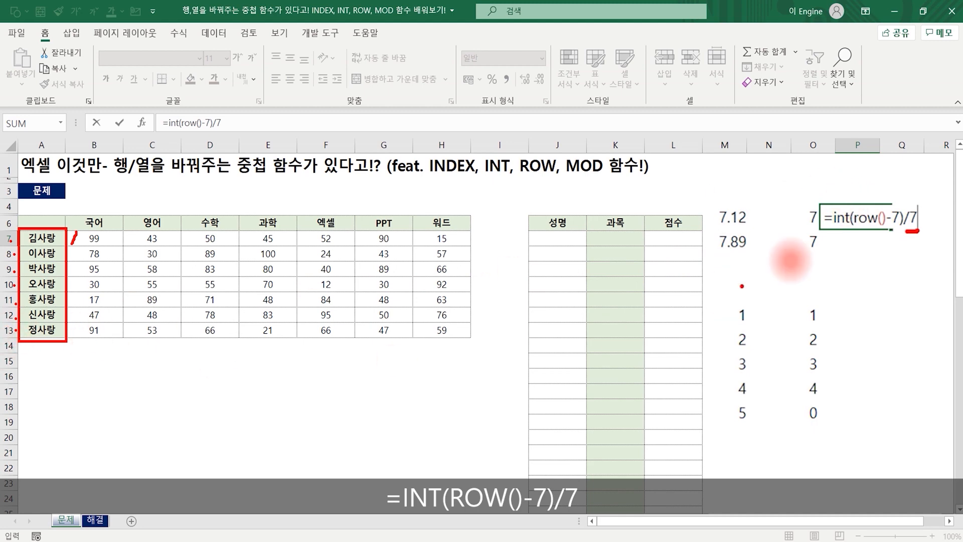
{"action": "mouse_move", "coordinate": [842, 178]}
{"action": "left_mouse_down"}
{"action": "mouse_move", "coordinate": [846, 199]}
{"action": "mouse_move", "coordinate": [869, 188]}
{"action": "left_mouse_up"}
{"action": "mouse_move", "coordinate": [876, 174]}
{"action": "left_mouse_down"}
{"action": "mouse_move", "coordinate": [878, 199]}
{"action": "mouse_move", "coordinate": [897, 176]}
{"action": "left_mouse_up"}
{"action": "left_click_drag", "start_coordinate": [896, 187], "coordinate": [907, 183]}
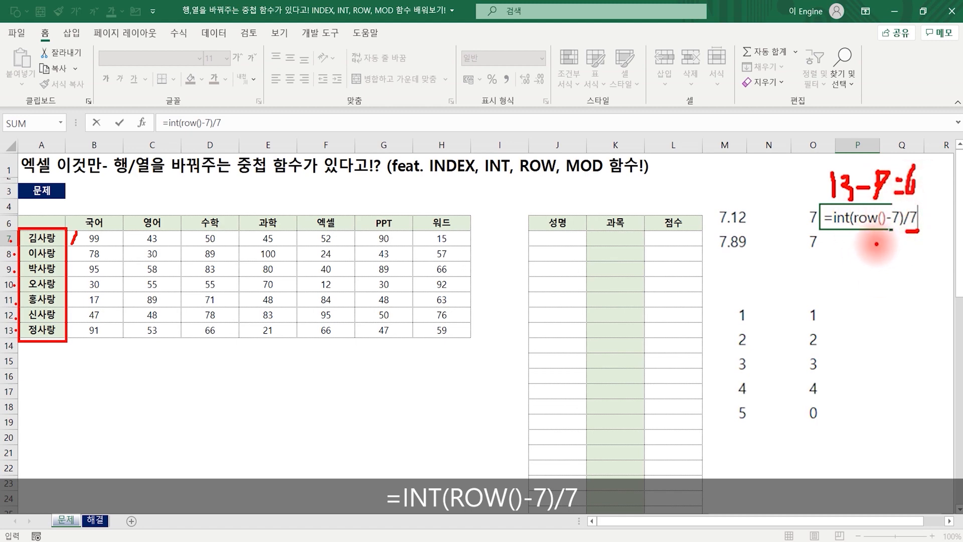
{"action": "mouse_move", "coordinate": [866, 244]}
{"action": "left_mouse_down"}
{"action": "mouse_move", "coordinate": [873, 251]}
{"action": "mouse_move", "coordinate": [859, 253]}
{"action": "mouse_move", "coordinate": [871, 247]}
{"action": "left_mouse_up"}
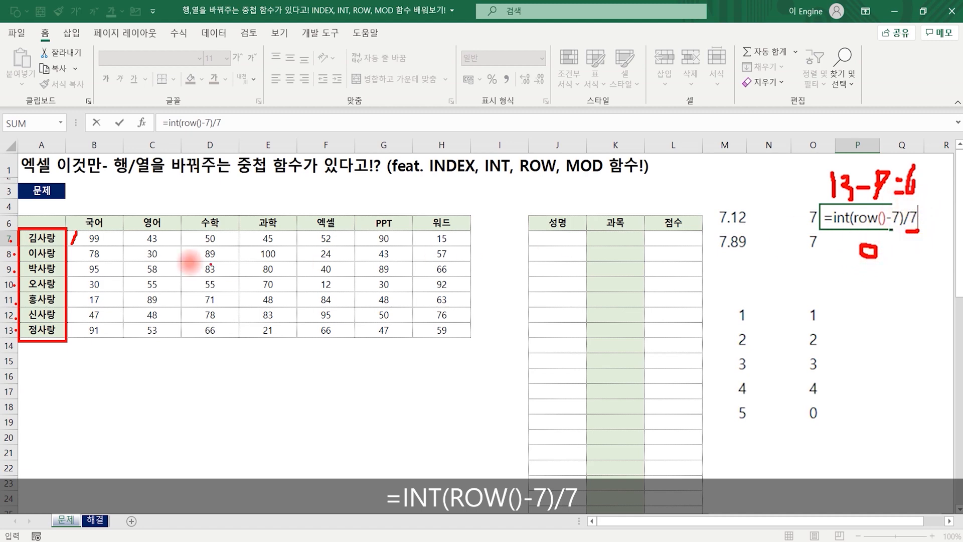
{"action": "key", "text": "Escape"}
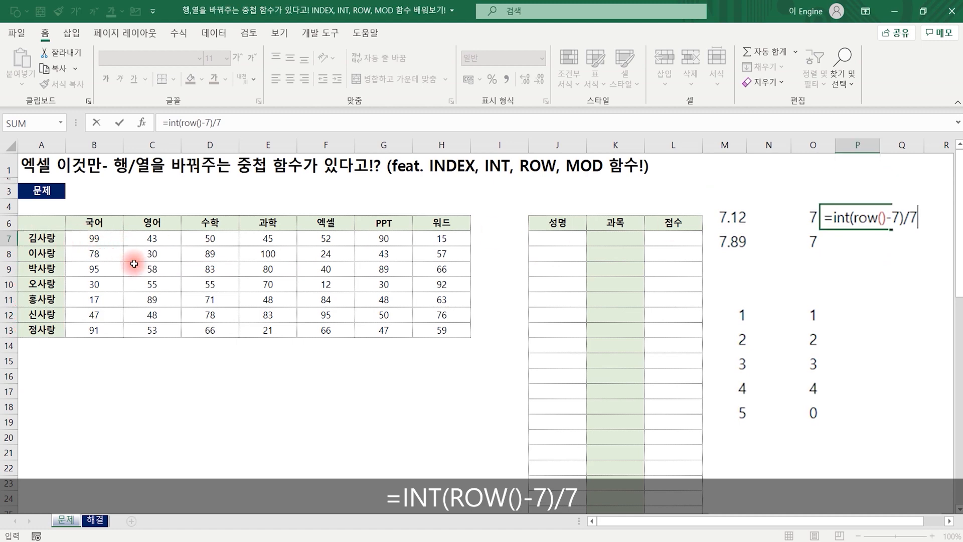
Add 1 to the formula in P7 and enter it as =INT(ROW()-7)/7+1
{"action": "type", "text": "1"}
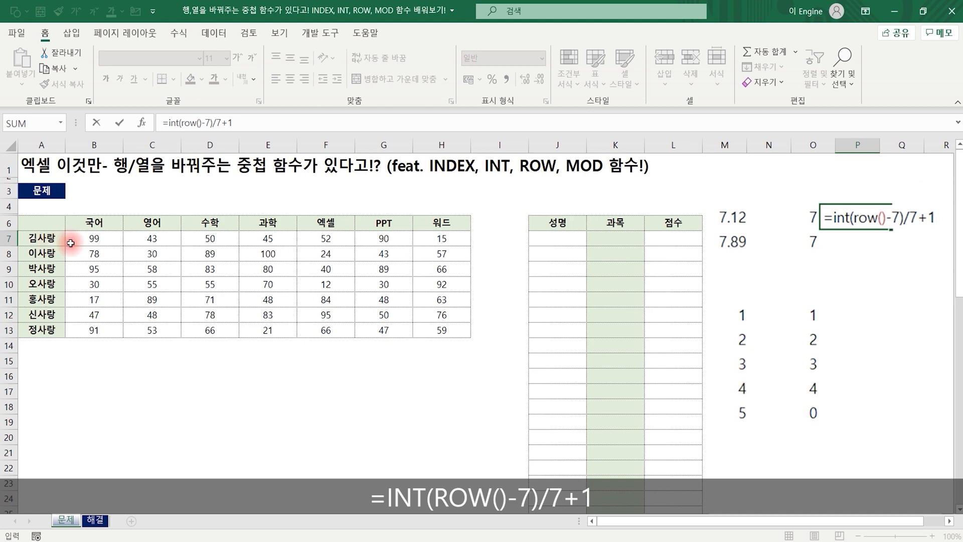
{"action": "key", "text": "Return"}
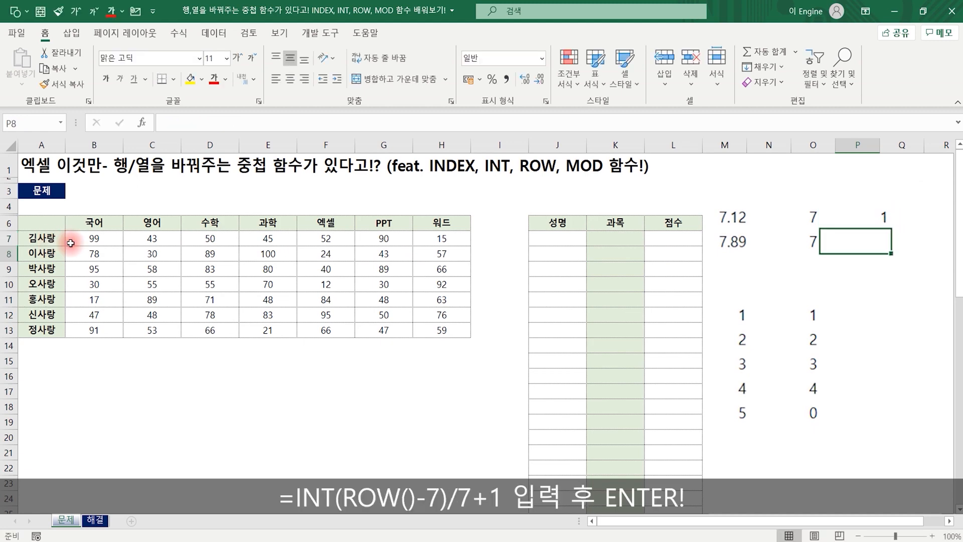
Fill the formula from P7 down to P19
{"action": "left_click", "coordinate": [878, 217]}
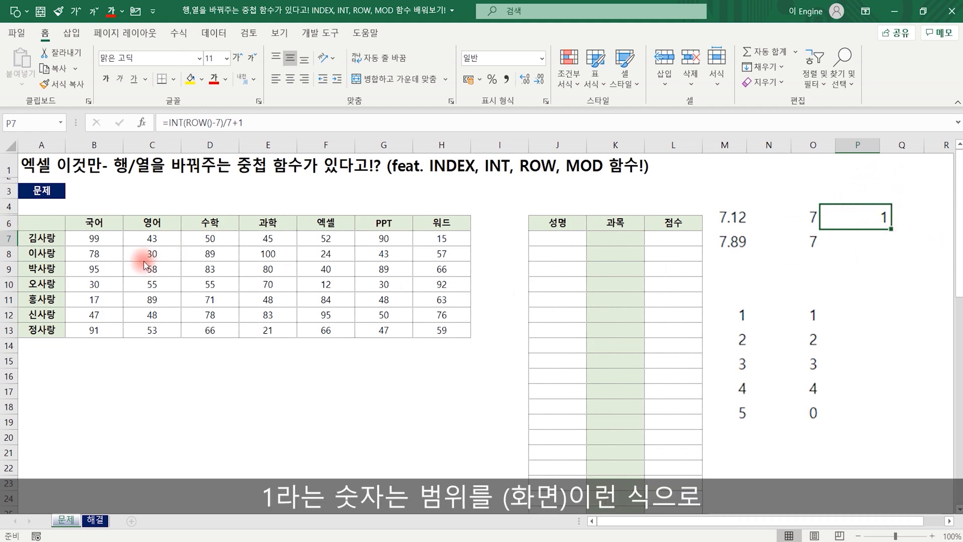
{"action": "mouse_move", "coordinate": [12, 230]}
{"action": "left_mouse_down"}
{"action": "mouse_move", "coordinate": [63, 255]}
{"action": "mouse_move", "coordinate": [71, 350]}
{"action": "left_mouse_up"}
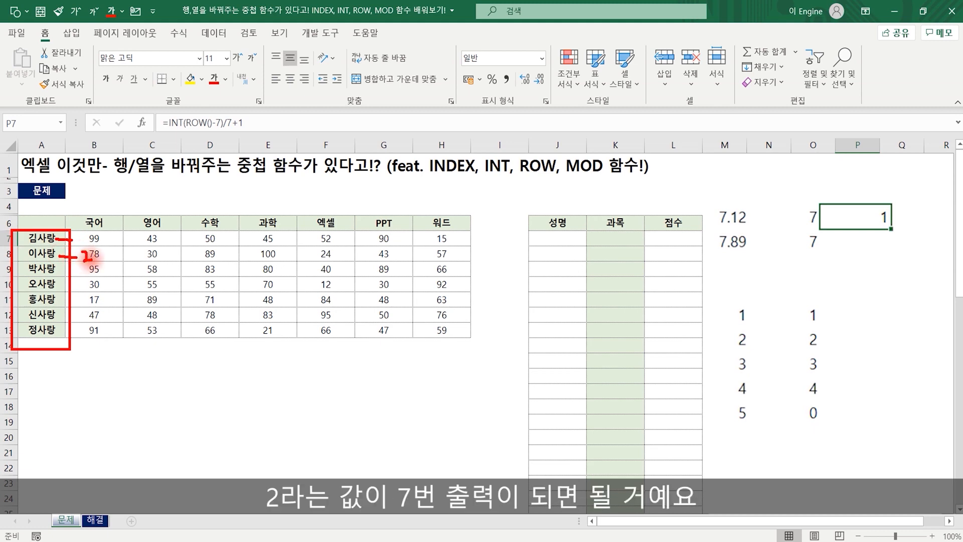
{"action": "left_click_drag", "start_coordinate": [891, 229], "coordinate": [899, 465]}
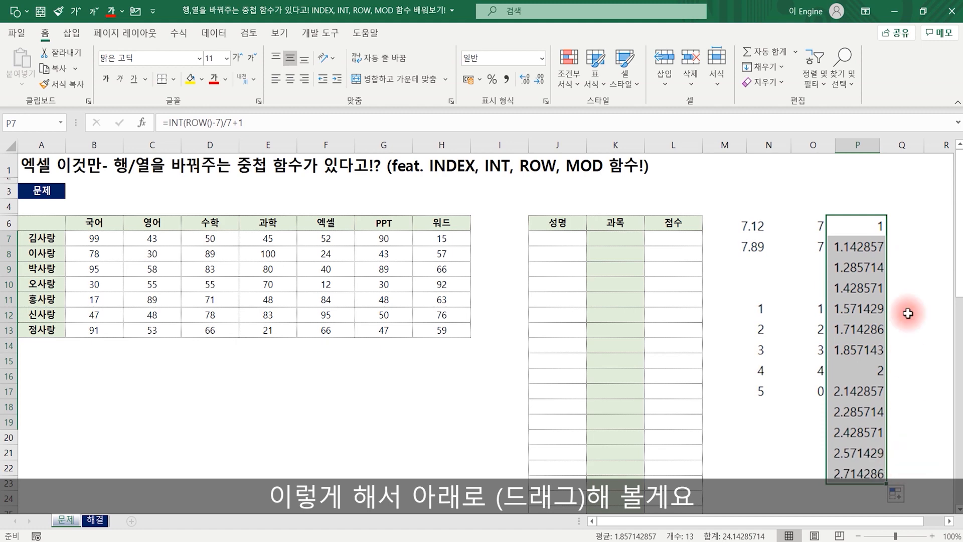
{"action": "key", "text": "Down"}
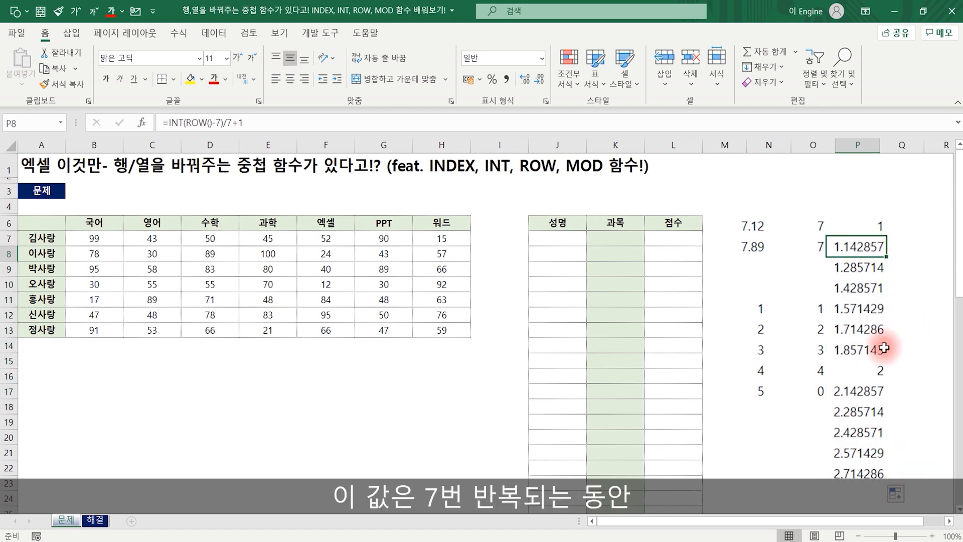
{"action": "key", "text": "ctrl+2"}
{"action": "mouse_move", "coordinate": [877, 218]}
{"action": "left_mouse_down"}
{"action": "mouse_move", "coordinate": [881, 237]}
{"action": "mouse_move", "coordinate": [837, 257]}
{"action": "mouse_move", "coordinate": [837, 357]}
{"action": "left_mouse_up"}
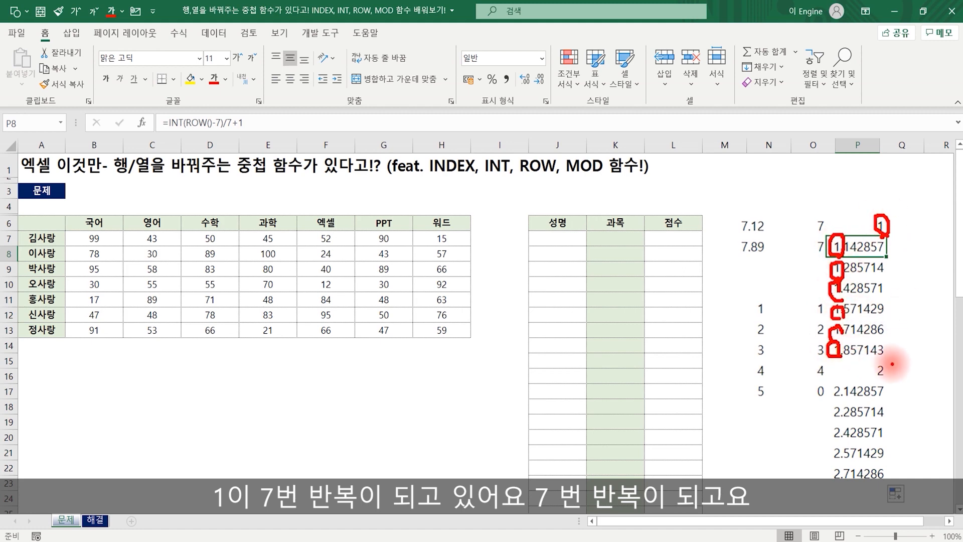
{"action": "left_click_drag", "start_coordinate": [890, 360], "coordinate": [893, 374]}
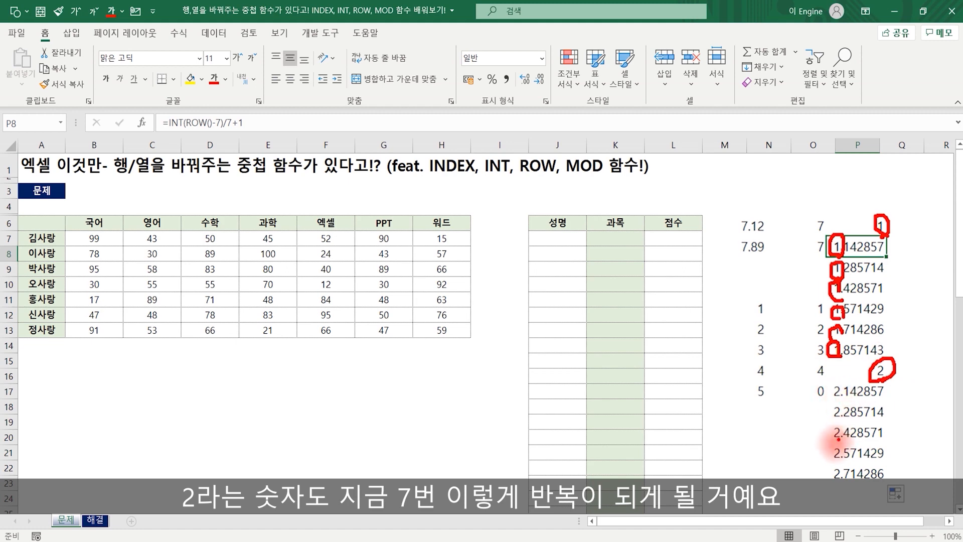
{"action": "key", "text": "Escape"}
Extend the formula in column P from P19 down to P21 and select P14:P20 to check the cell count
{"action": "left_click", "coordinate": [870, 475]}
{"action": "left_click_drag", "start_coordinate": [886, 483], "coordinate": [887, 496]}
{"action": "left_click", "coordinate": [939, 411]}
{"action": "left_click_drag", "start_coordinate": [875, 371], "coordinate": [866, 489]}
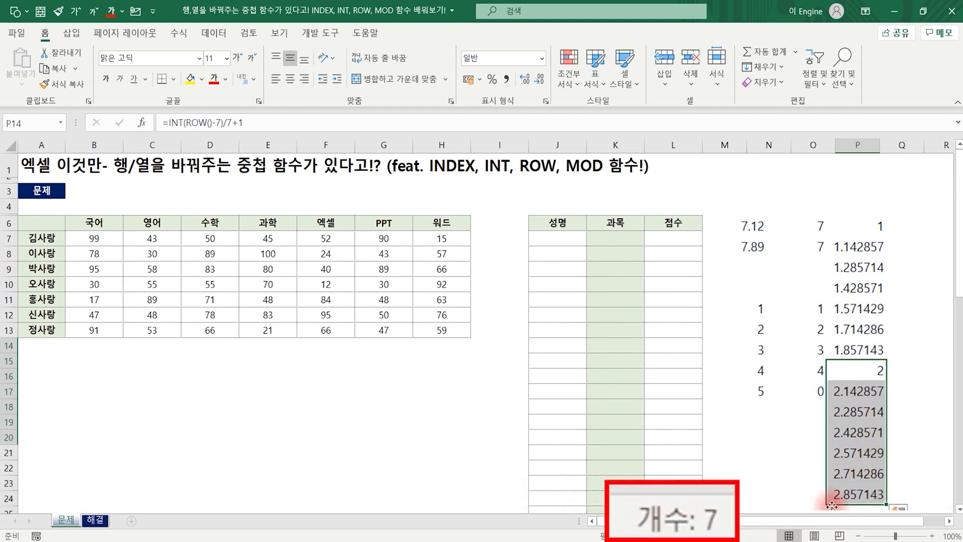
Clear the range selection and select J7, the first blank cell under the 성명 heading
{"action": "left_click", "coordinate": [938, 404]}
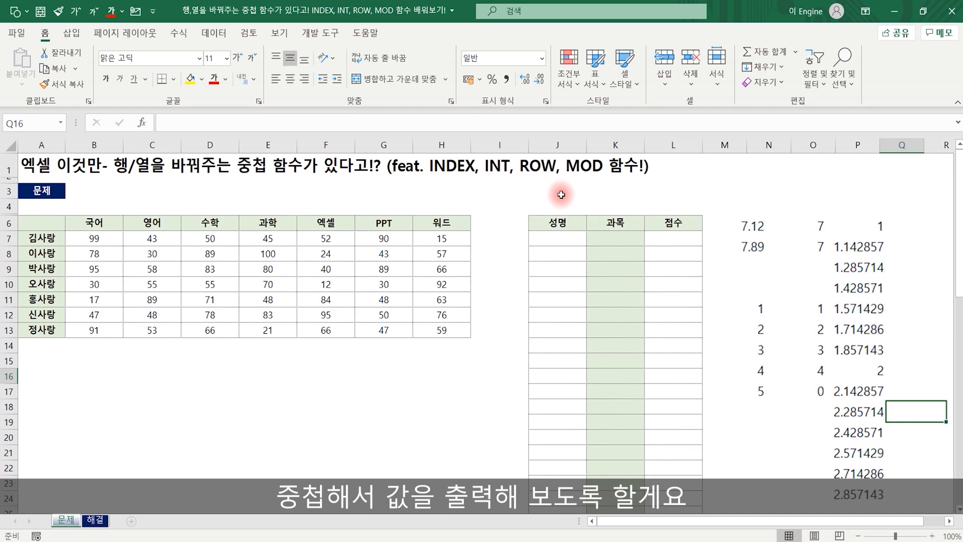
{"action": "left_click", "coordinate": [561, 237]}
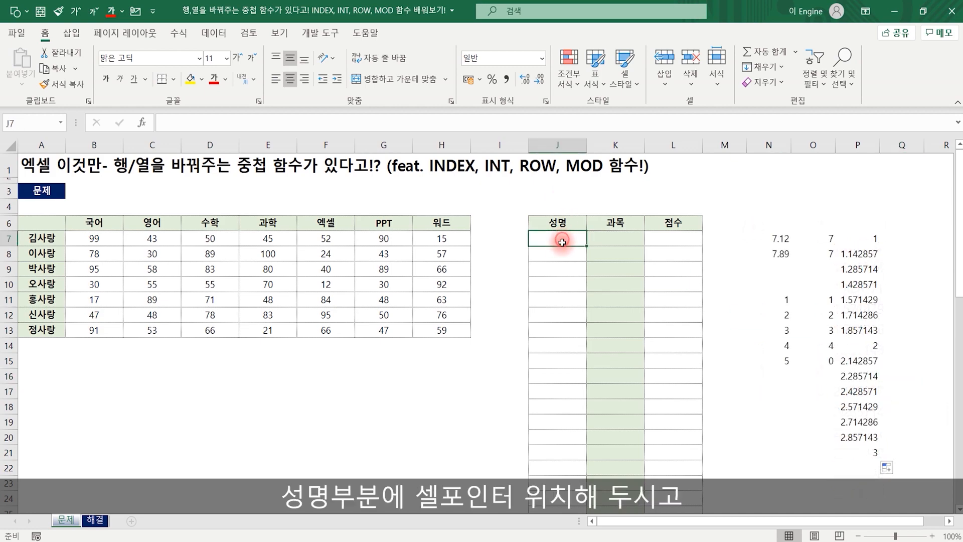
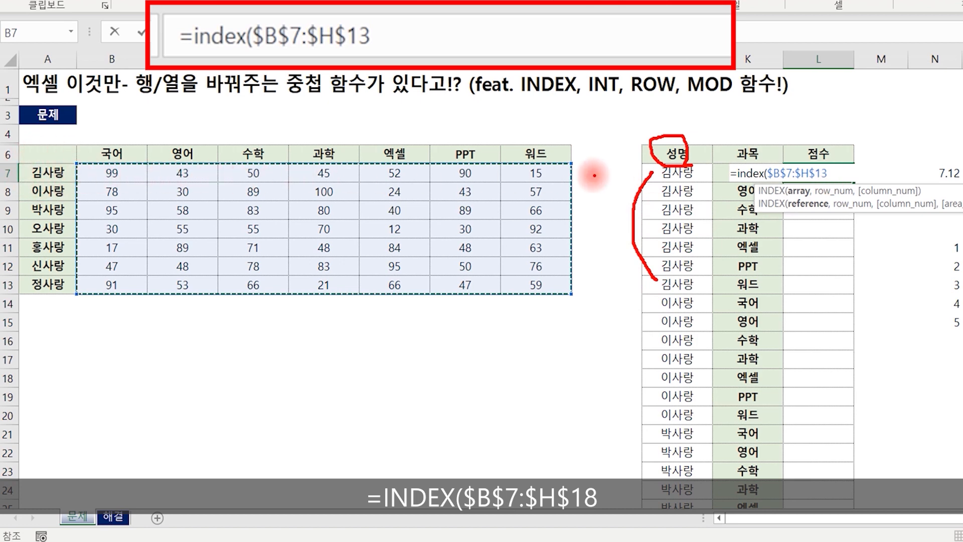
{"action": "mouse_move", "coordinate": [77, 162]}
{"action": "left_mouse_down"}
{"action": "mouse_move", "coordinate": [193, 187]}
{"action": "mouse_move", "coordinate": [565, 185]}
{"action": "left_mouse_up"}
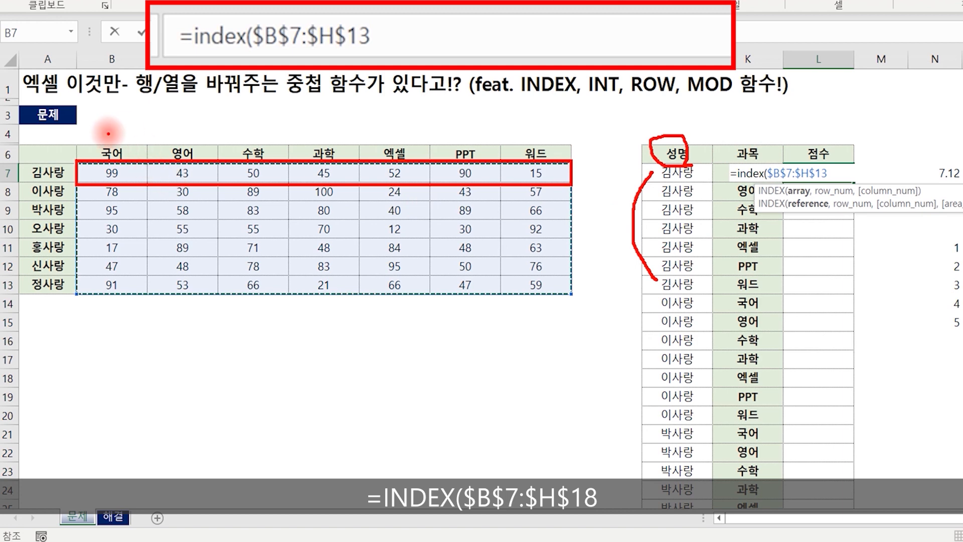
{"action": "left_click_drag", "start_coordinate": [128, 128], "coordinate": [118, 140]}
{"action": "left_click_drag", "start_coordinate": [174, 129], "coordinate": [251, 144]}
{"action": "left_click_drag", "start_coordinate": [302, 123], "coordinate": [307, 148]}
{"action": "mouse_move", "coordinate": [371, 143]}
{"action": "left_mouse_down"}
{"action": "mouse_move", "coordinate": [530, 132]}
{"action": "mouse_move", "coordinate": [527, 153]}
{"action": "mouse_move", "coordinate": [554, 161]}
{"action": "left_mouse_up"}
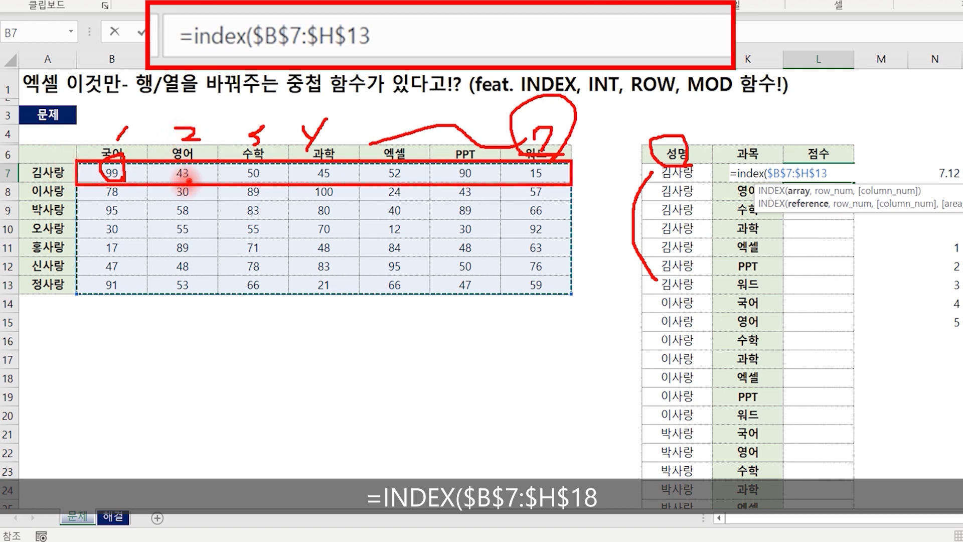
{"action": "mouse_move", "coordinate": [188, 181]}
{"action": "left_mouse_down"}
{"action": "mouse_move", "coordinate": [168, 170]}
{"action": "mouse_move", "coordinate": [192, 170]}
{"action": "left_mouse_up"}
{"action": "mouse_move", "coordinate": [832, 172]}
{"action": "left_mouse_down"}
{"action": "mouse_move", "coordinate": [832, 316]}
{"action": "mouse_move", "coordinate": [848, 310]}
{"action": "mouse_move", "coordinate": [824, 318]}
{"action": "mouse_move", "coordinate": [855, 314]}
{"action": "left_mouse_up"}
{"action": "key", "text": "Escape"}
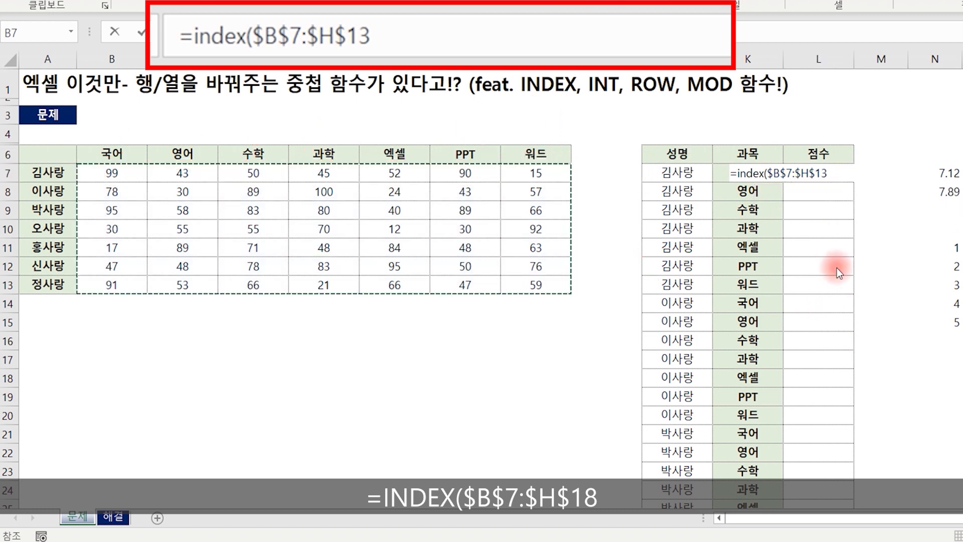
Add the row number argument INT(ROW()-7)/7+1 to the INDEX formula over $B$7:$H$13 in L7
{"action": "type", "text": ","}
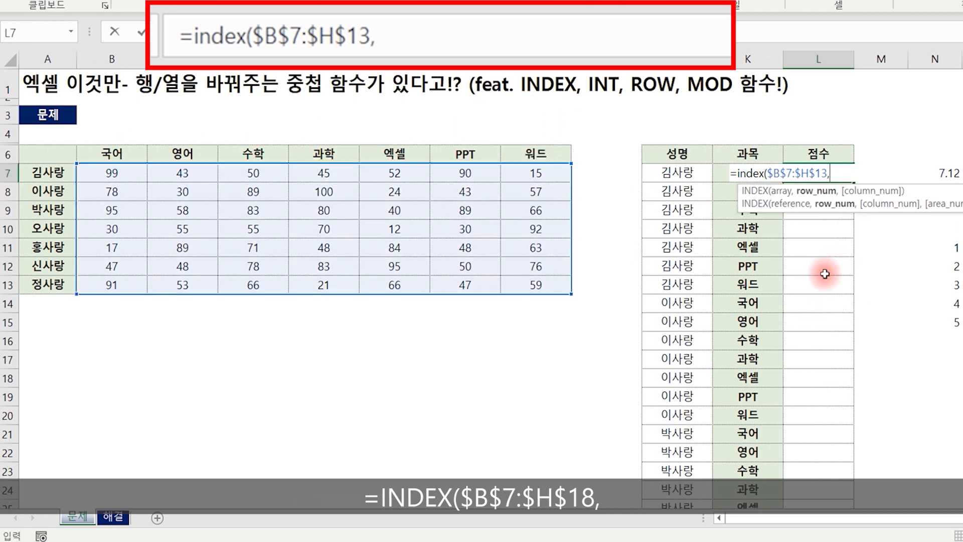
{"action": "type", "text": "int(row"}
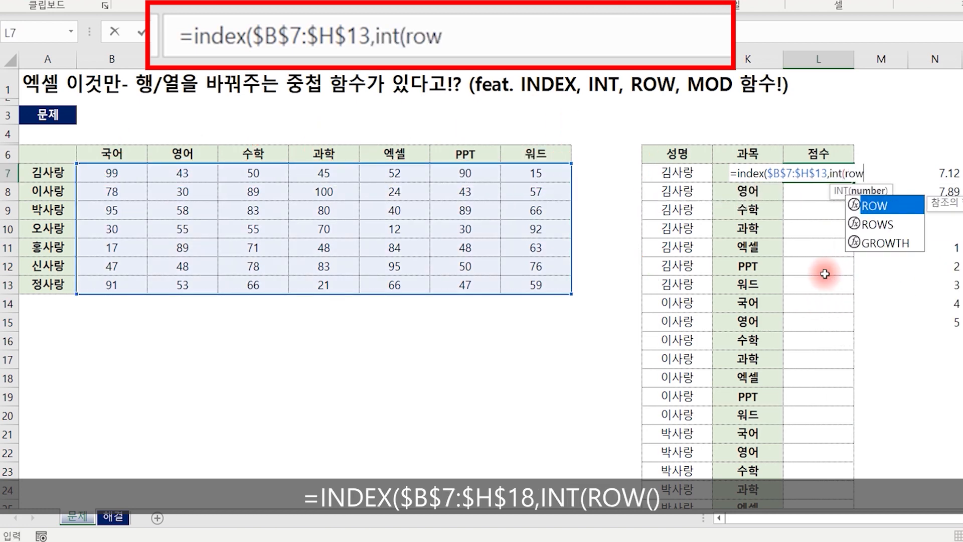
{"action": "type", "text": "()-"}
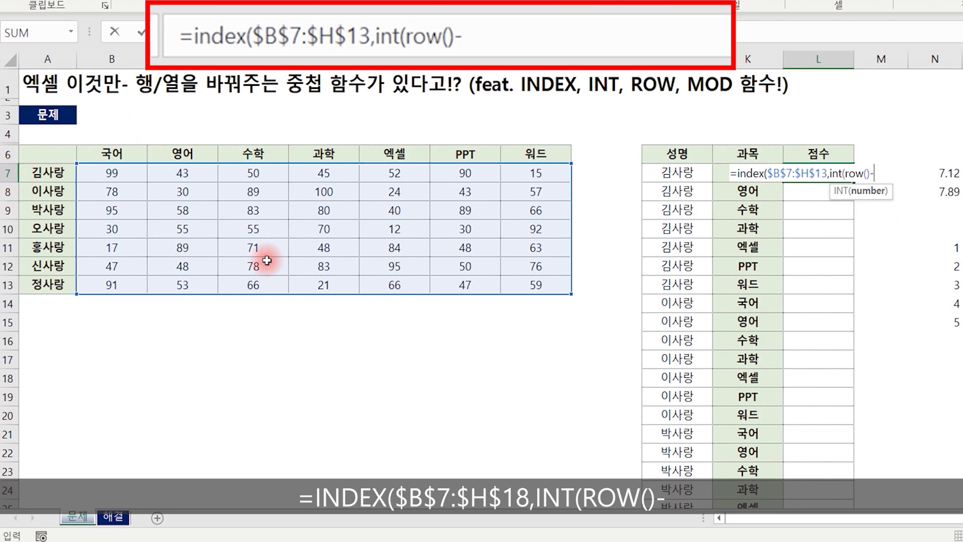
{"action": "type", "text": "7)"}
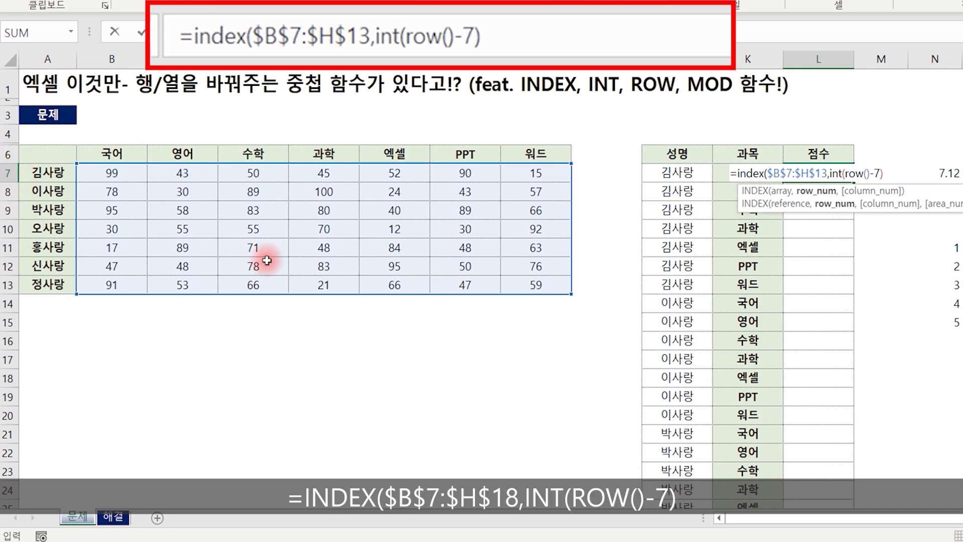
{"action": "type", "text": "/7"}
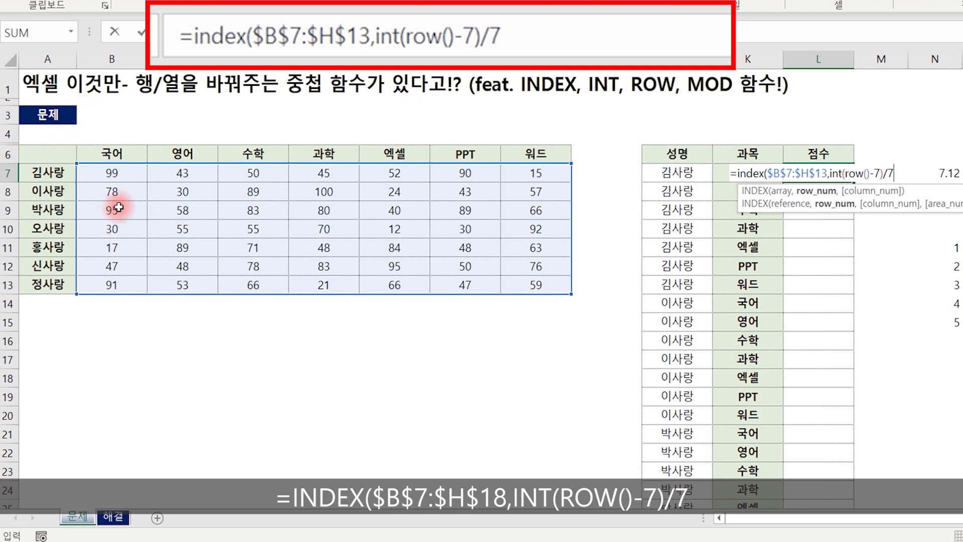
{"action": "left_click", "coordinate": [898, 173]}
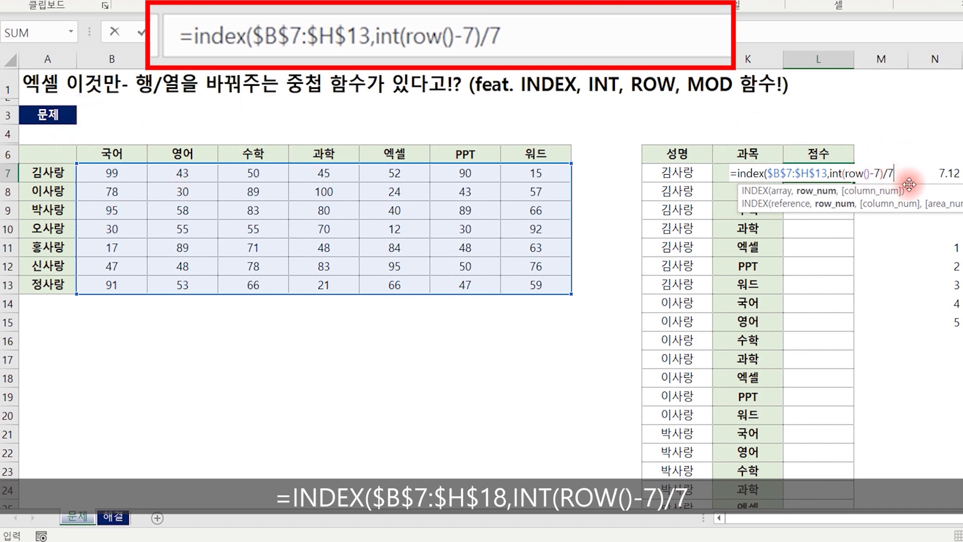
{"action": "type", "text": "+1"}
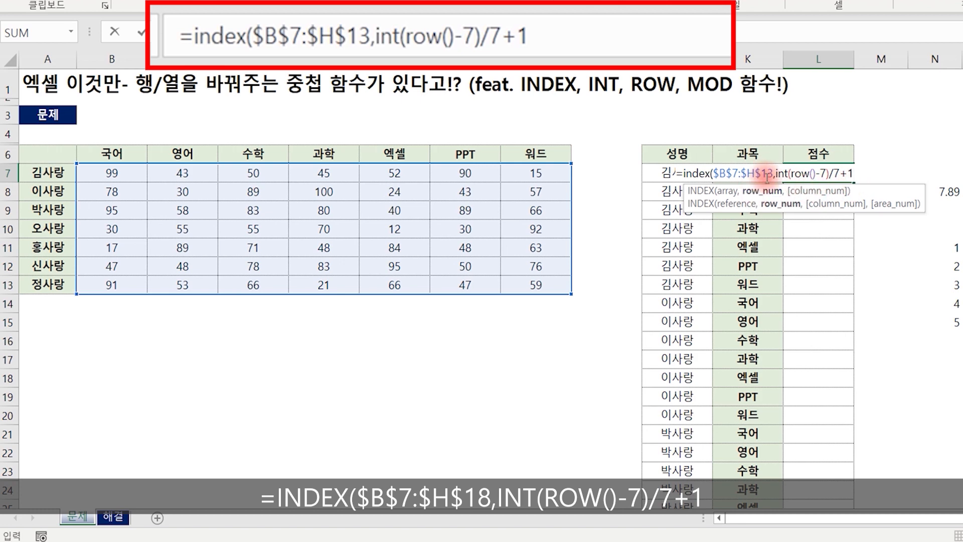
Add the column number argument MOD(ROW()-7,7)+1 to the L7 formula, close the INDEX parenthesis and enter the formula
{"action": "type", "text": ","}
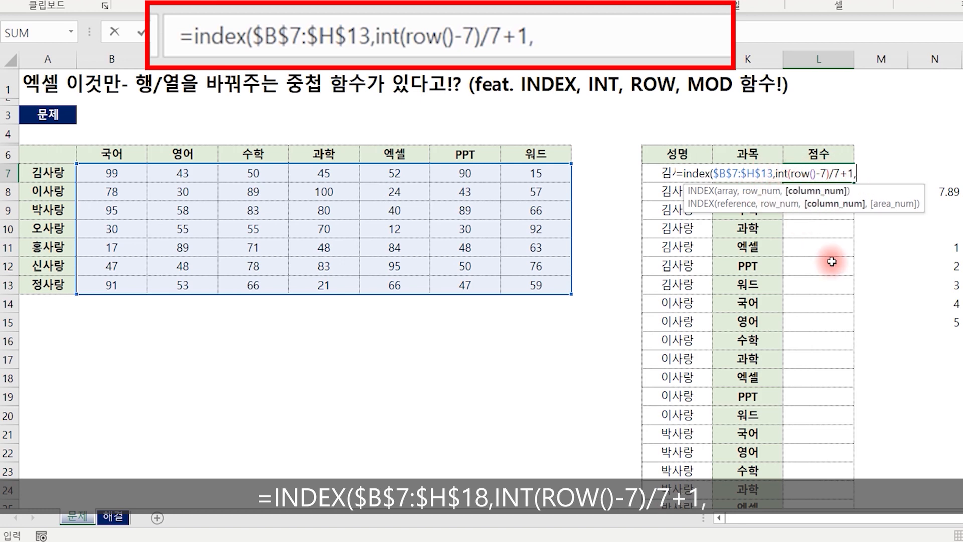
{"action": "type", "text": "mod("}
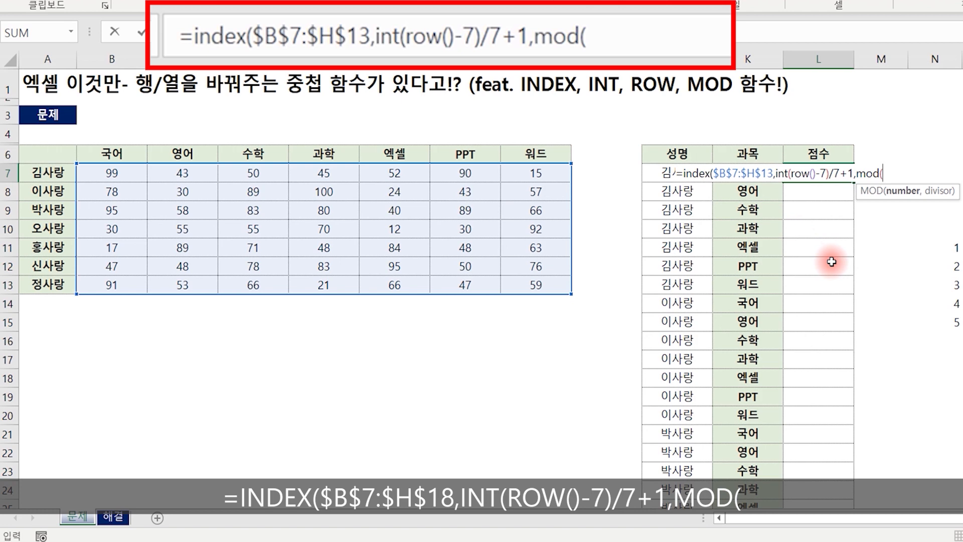
{"action": "type", "text": "row()-7,7"}
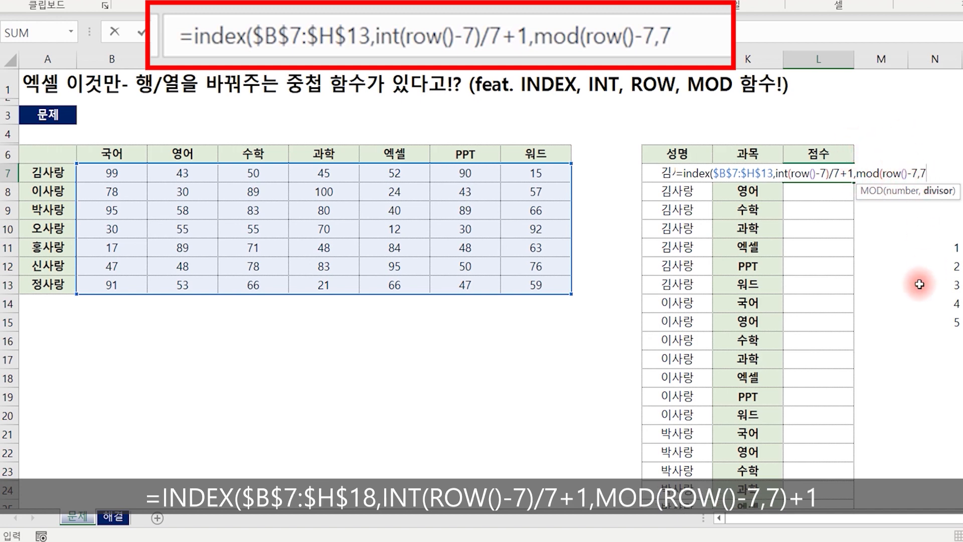
{"action": "type", "text": ")+1"}
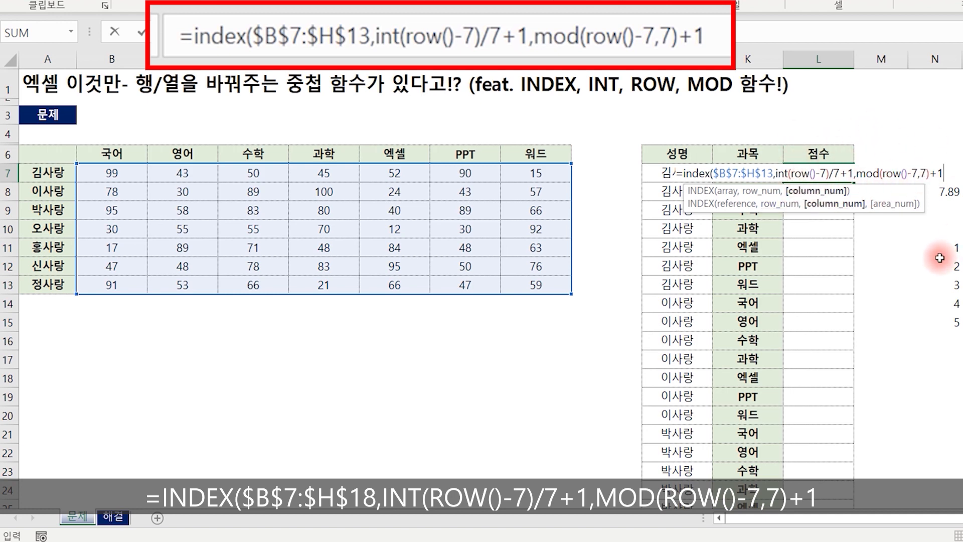
{"action": "type", "text": ")"}
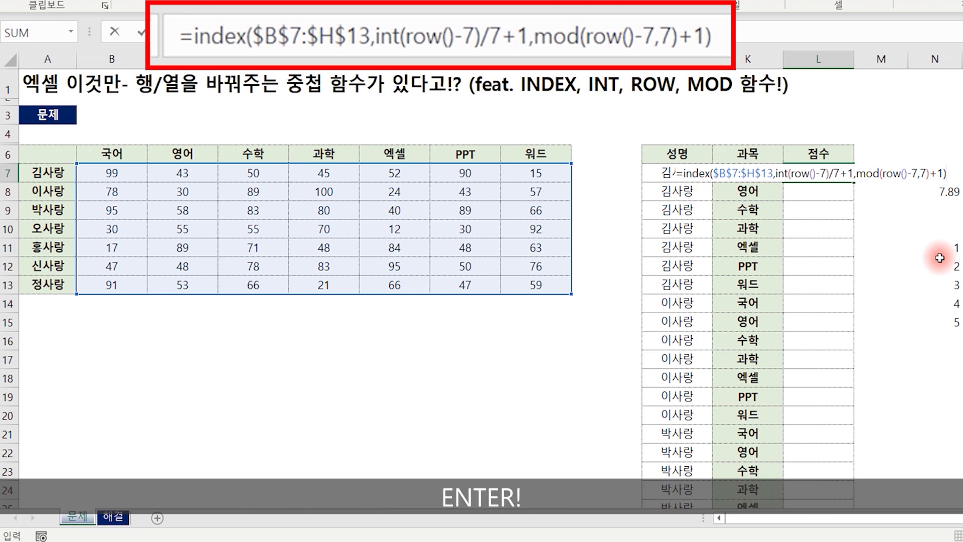
{"action": "key", "text": "Return"}
{"action": "key", "text": "Up"}
Check source cell B7 and mark row number 1 beside the name in J8 and column number 2 beside the subject in K8
{"action": "left_click", "coordinate": [129, 172]}
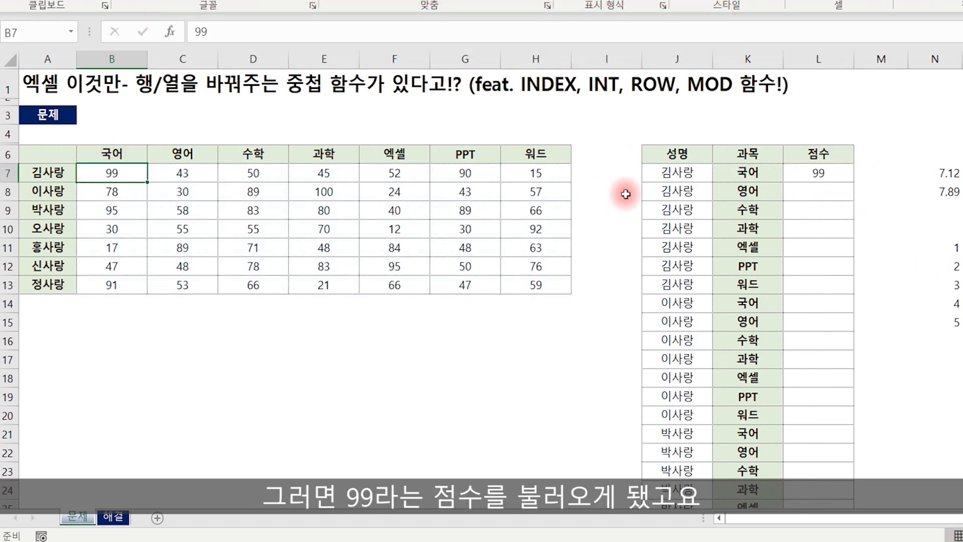
{"action": "left_click", "coordinate": [688, 191]}
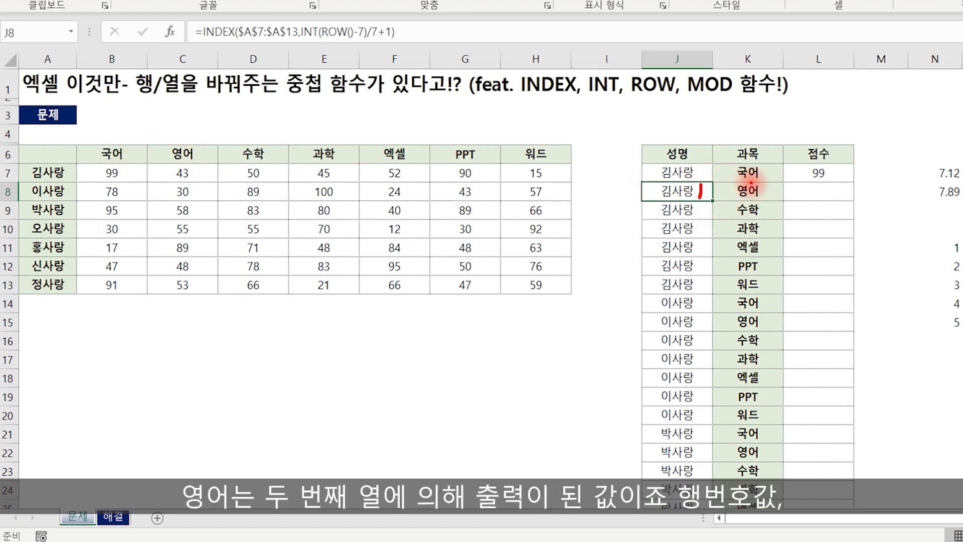
{"action": "left_click_drag", "start_coordinate": [771, 200], "coordinate": [781, 202]}
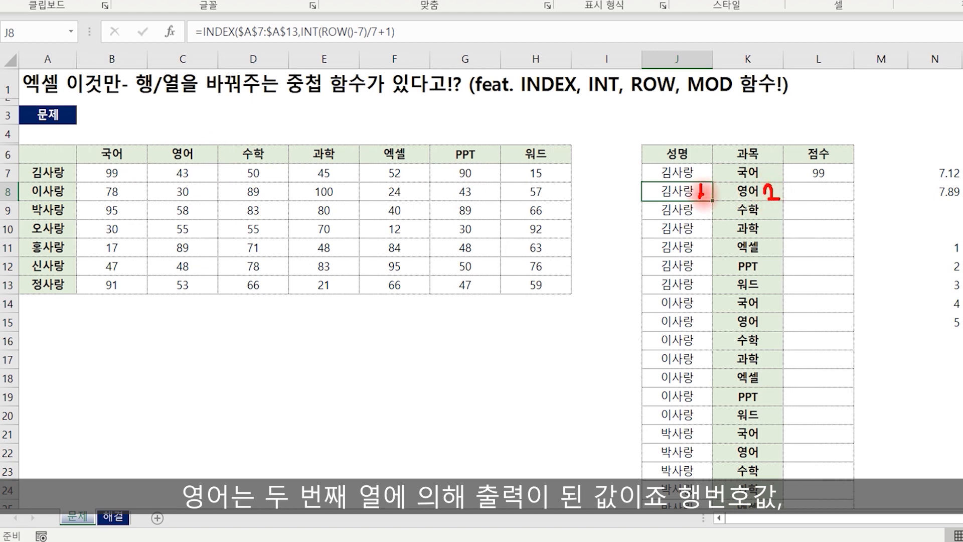
{"action": "mouse_move", "coordinate": [701, 180]}
{"action": "left_mouse_down"}
{"action": "mouse_move", "coordinate": [711, 189]}
{"action": "mouse_move", "coordinate": [703, 179]}
{"action": "left_mouse_up"}
{"action": "left_click", "coordinate": [784, 201]}
{"action": "left_click_drag", "start_coordinate": [770, 185], "coordinate": [790, 207]}
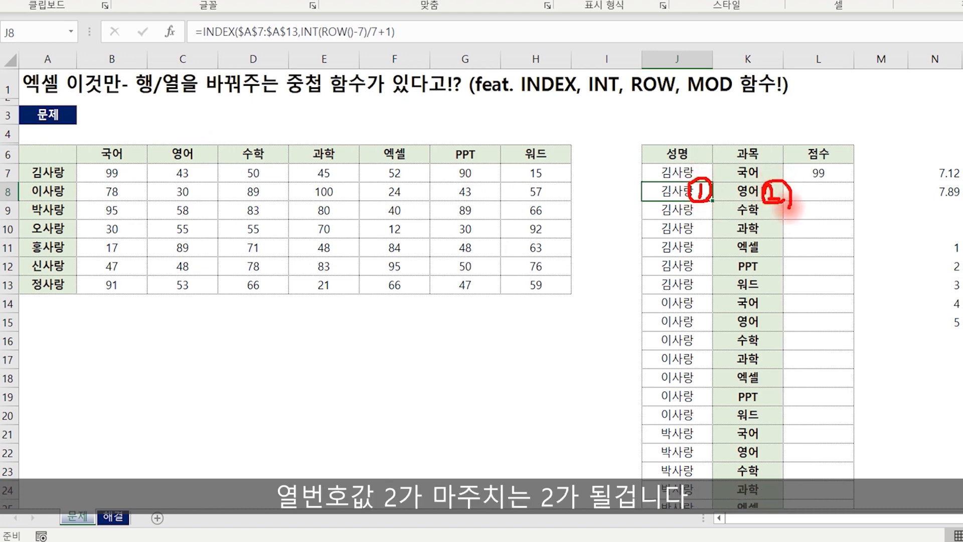
{"action": "mouse_move", "coordinate": [72, 170]}
{"action": "left_mouse_down"}
{"action": "mouse_move", "coordinate": [163, 171]}
{"action": "mouse_move", "coordinate": [199, 176]}
{"action": "mouse_move", "coordinate": [196, 183]}
{"action": "left_mouse_up"}
Fill the score formula from L7 down to L8
{"action": "left_click", "coordinate": [827, 173]}
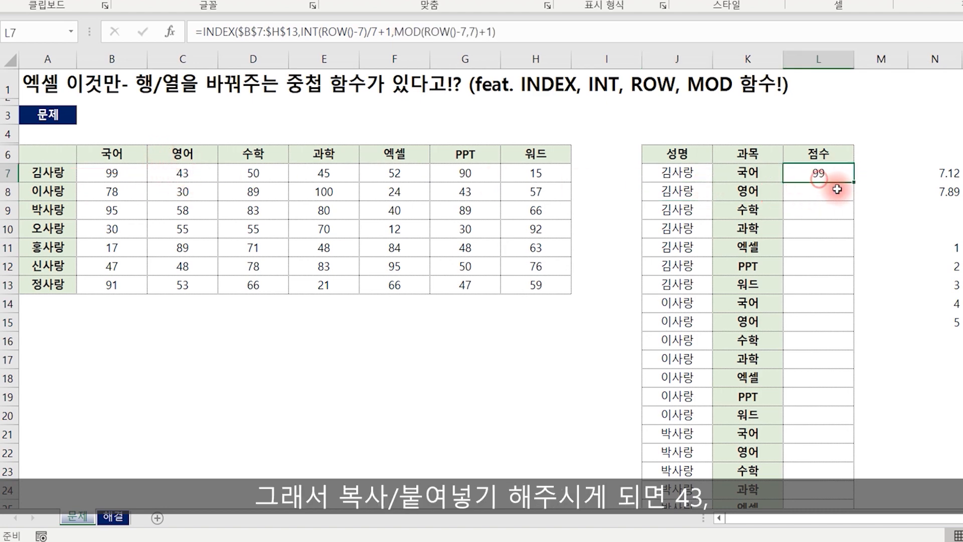
{"action": "left_click_drag", "start_coordinate": [853, 181], "coordinate": [853, 201]}
{"action": "left_click", "coordinate": [823, 196]}
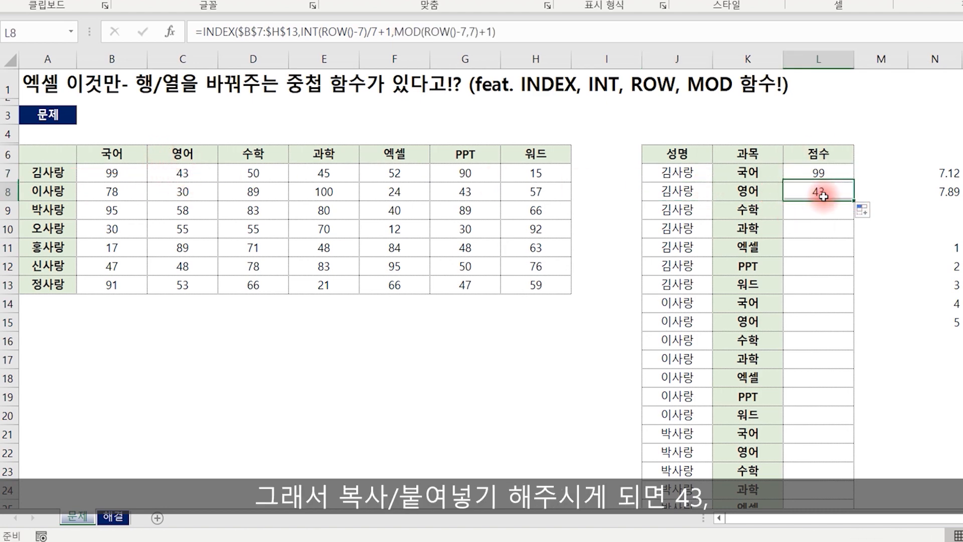
Compare the name and subject in row 9 with source cell D7 and fill the score formula from L8 down to L13
{"action": "left_click", "coordinate": [692, 209]}
{"action": "left_click", "coordinate": [751, 210]}
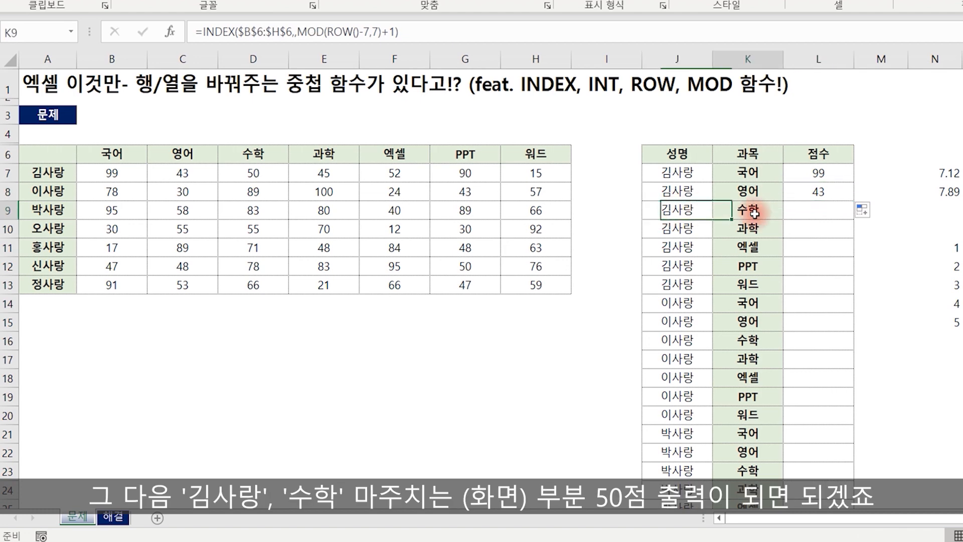
{"action": "left_click", "coordinate": [259, 172]}
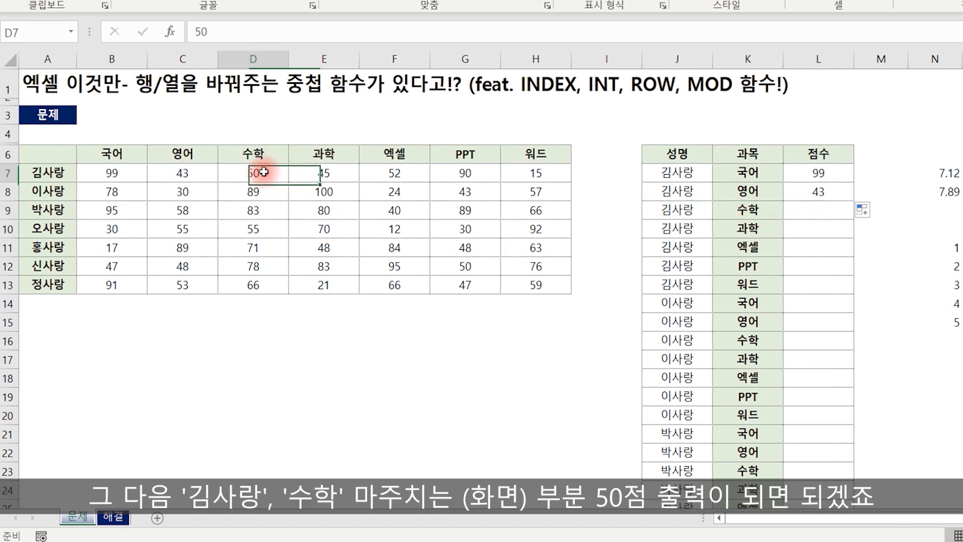
{"action": "left_click", "coordinate": [822, 191]}
{"action": "left_click_drag", "start_coordinate": [853, 200], "coordinate": [855, 294]}
{"action": "left_click", "coordinate": [823, 301]}
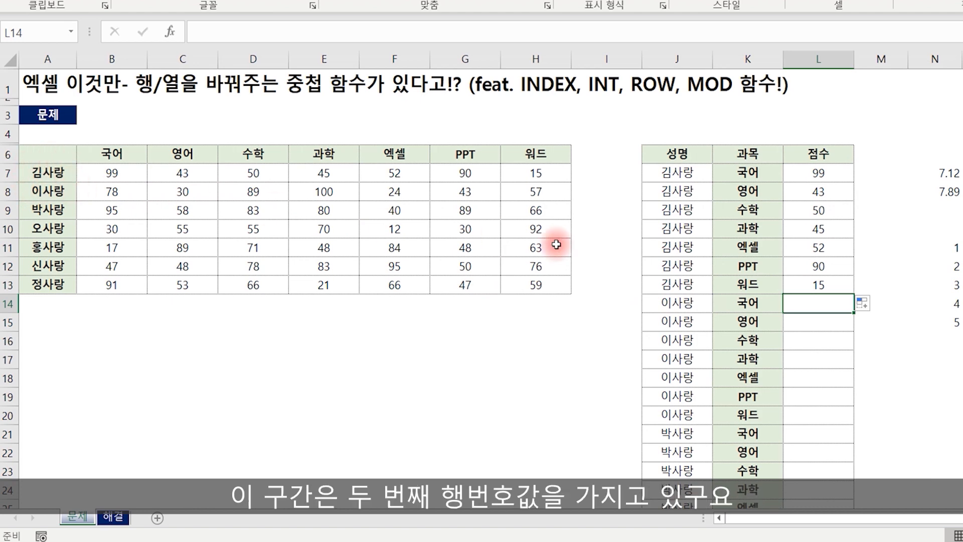
Compare the name in J14 with source cell B8 and fill the score formula from L13 down to L14
{"action": "left_click", "coordinate": [688, 302]}
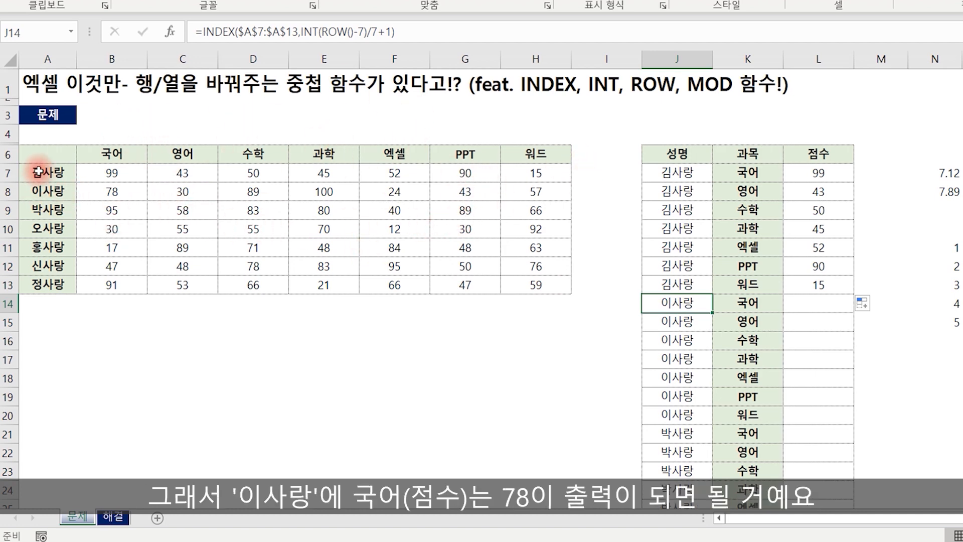
{"action": "left_click", "coordinate": [108, 192]}
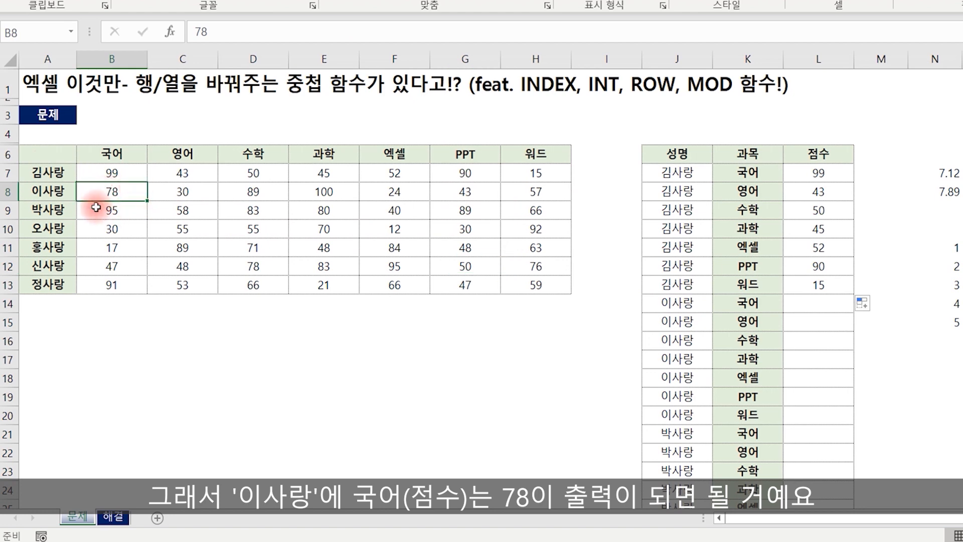
{"action": "left_click", "coordinate": [828, 285]}
{"action": "left_click_drag", "start_coordinate": [854, 294], "coordinate": [845, 303]}
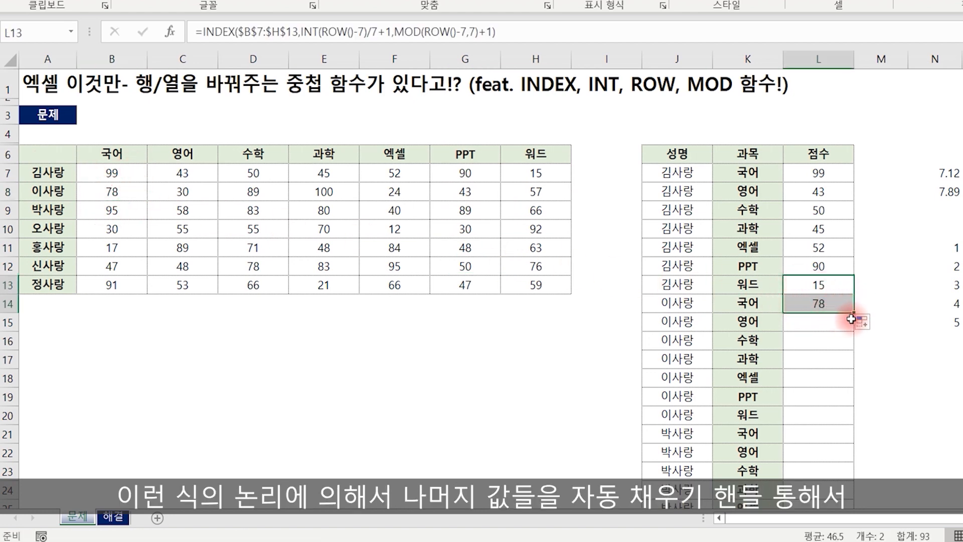
Fill the score formula down the rest of the 점수 column to L55 and review the completed list
{"action": "double_click", "coordinate": [854, 312]}
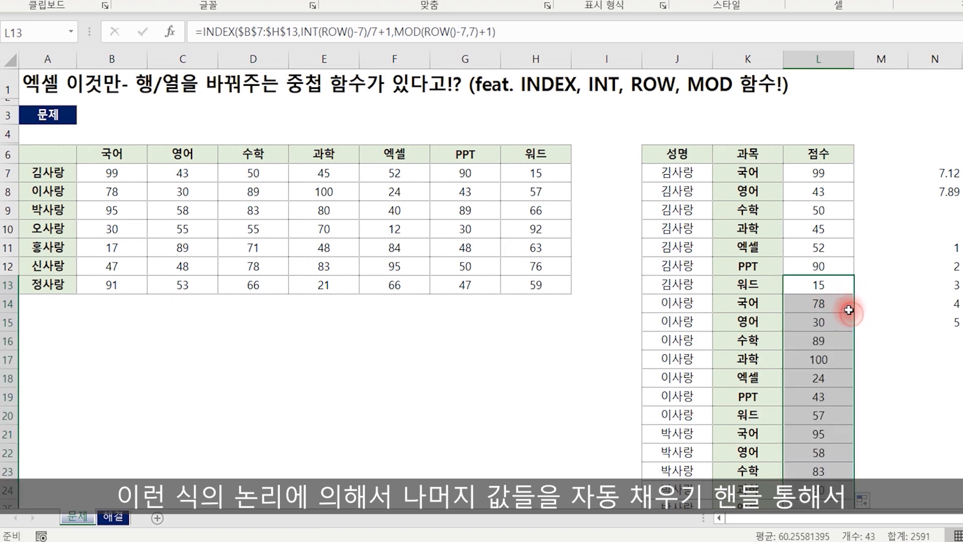
{"action": "left_click", "coordinate": [840, 376]}
{"action": "scroll", "coordinate": [793, 347], "scroll_direction": "down", "scroll_amount": 15}
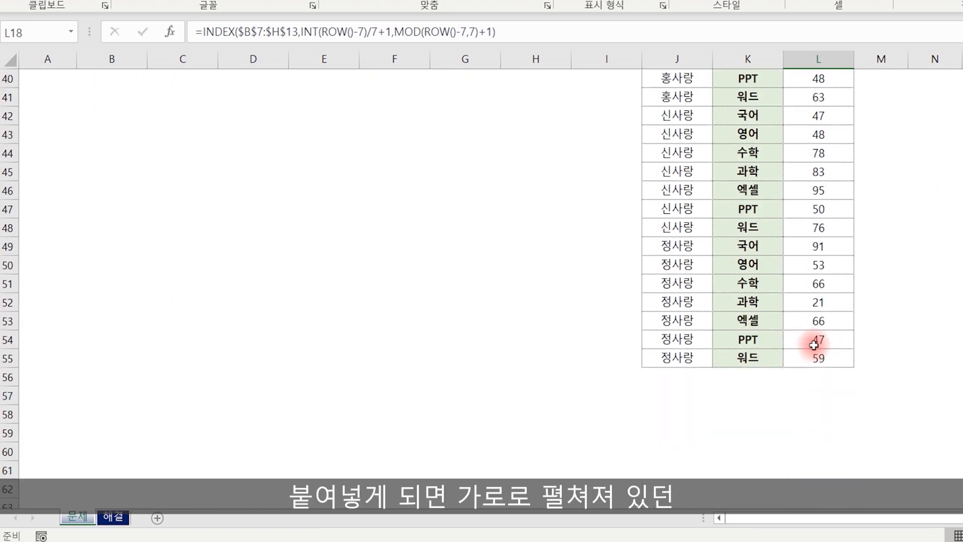
{"action": "scroll", "coordinate": [817, 344], "scroll_direction": "up", "scroll_amount": 15}
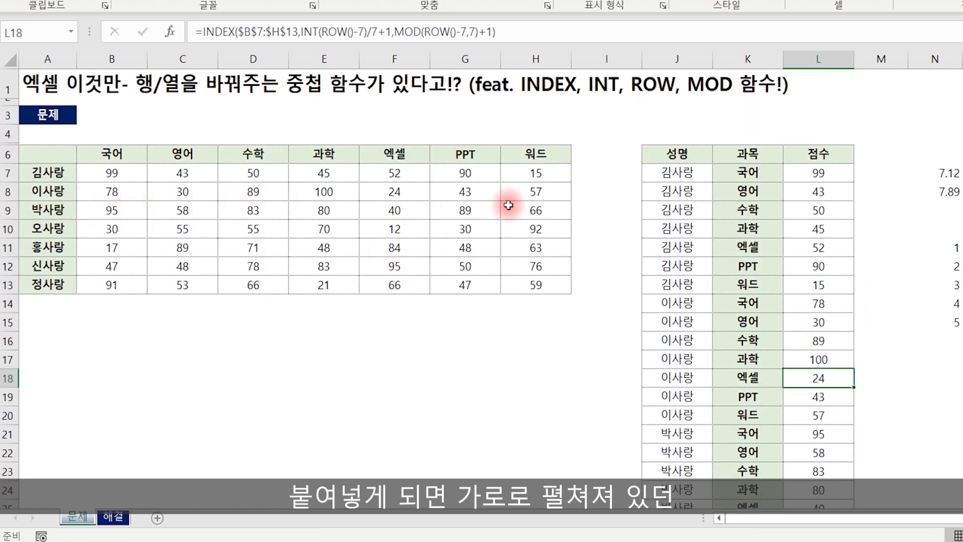